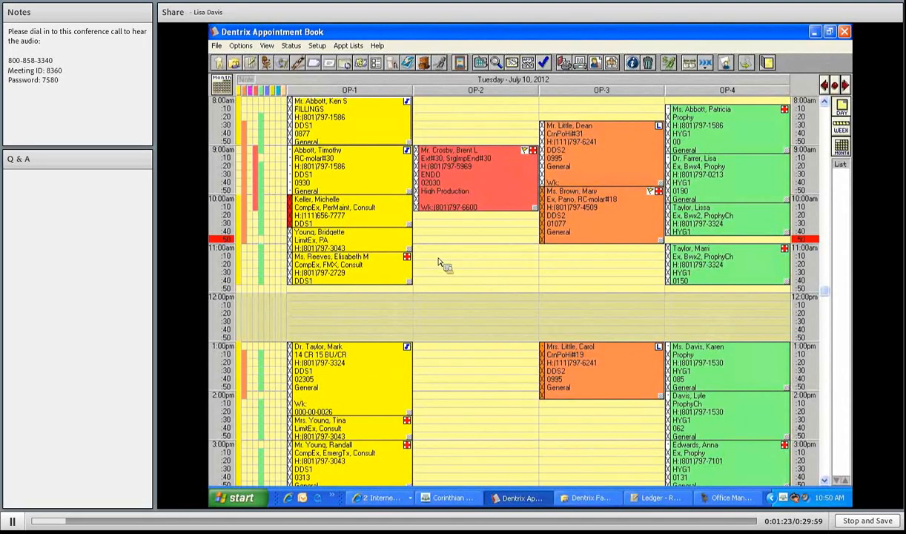
- Scroll the day schedule down and back up to review the booked times
scroll(438, 262, "down", 4)
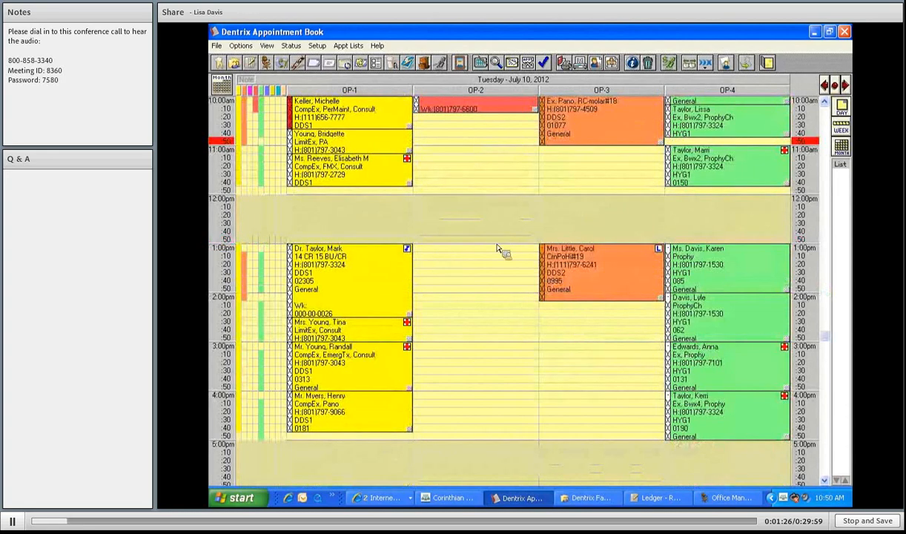
scroll(490, 258, "up", 4)
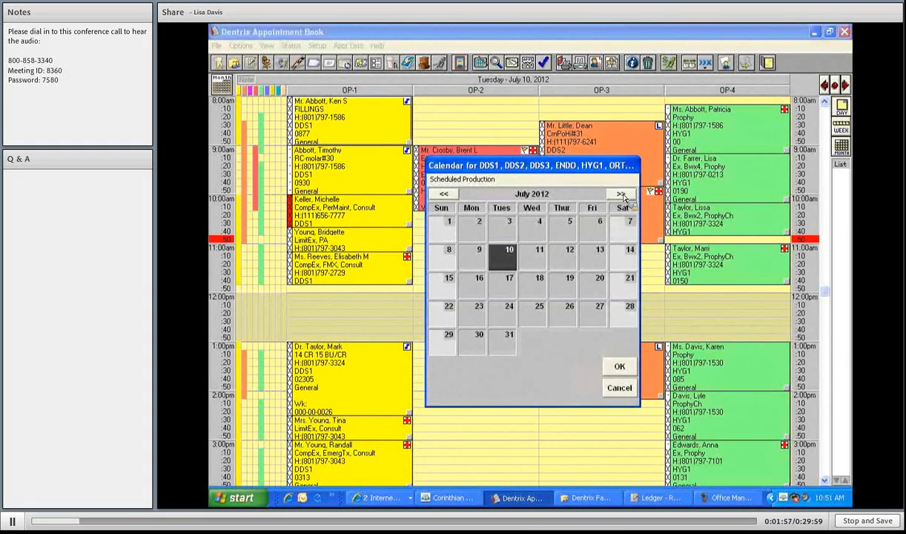
- Advance the calendar to November 2012 and display Wednesday, November 14
double_click(621, 194)
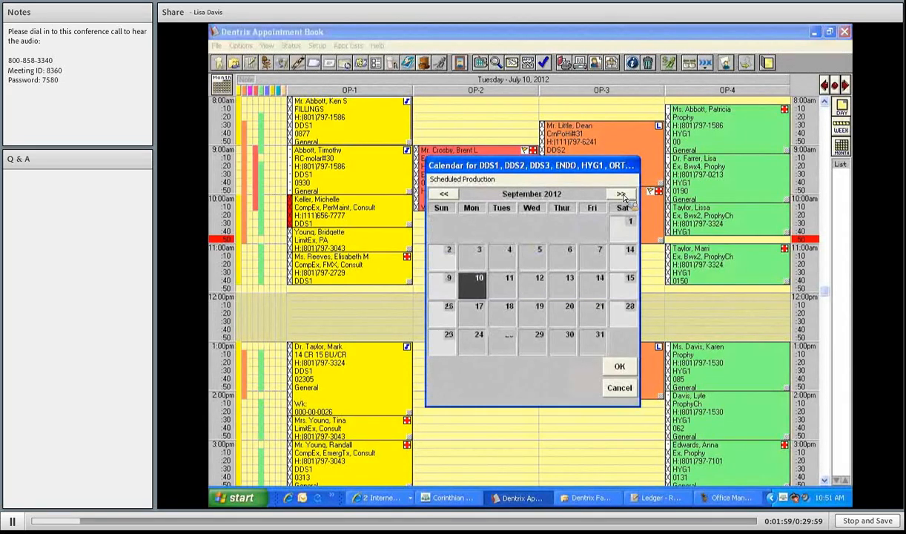
double_click(623, 196)
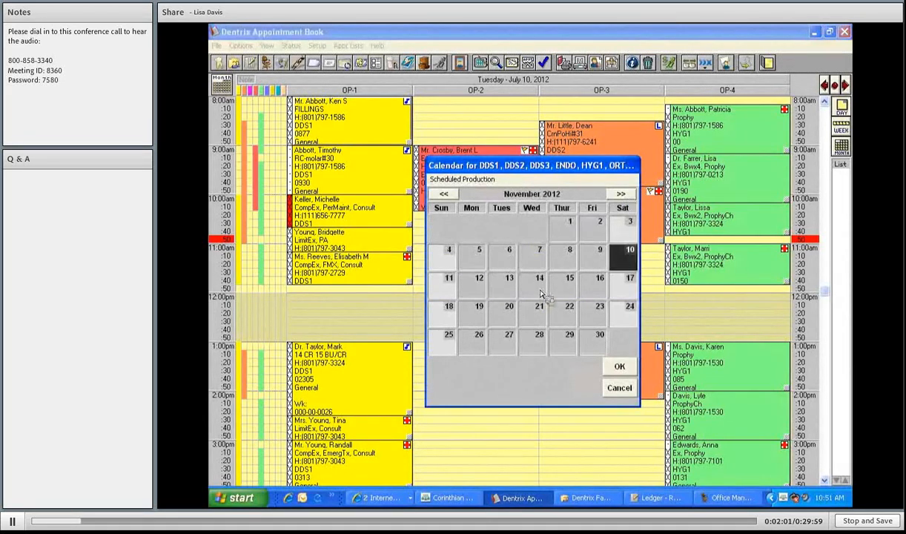
left_click(540, 294)
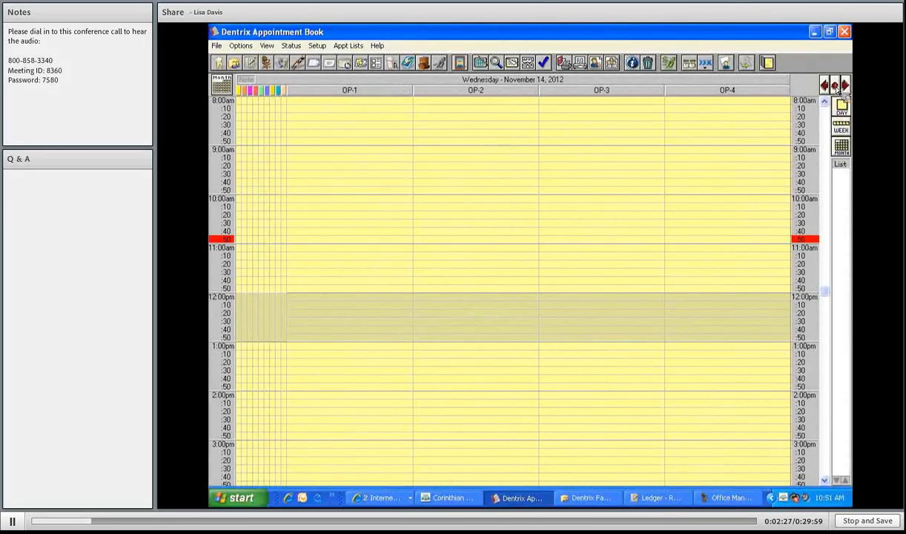
- Return to today, July 10, then step forward day by day to Thursday, July 12, 2012
left_click(835, 86)
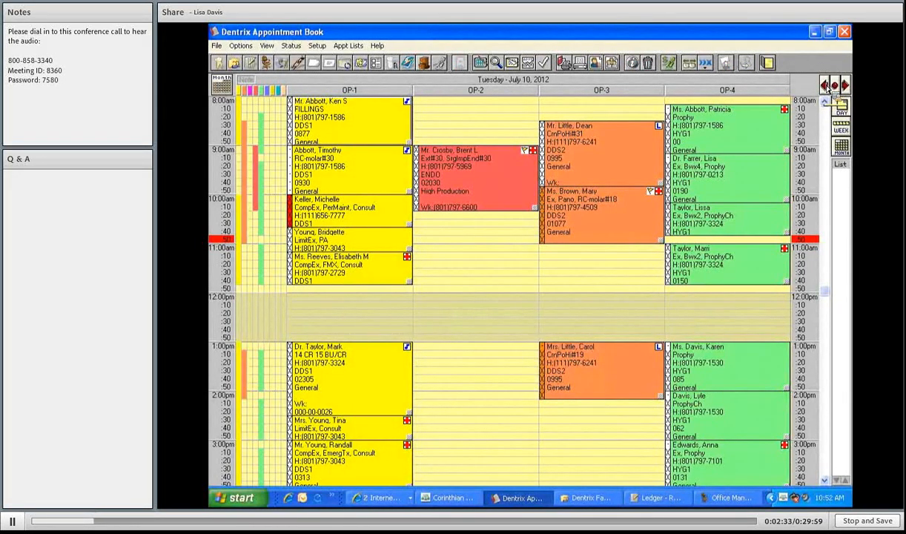
left_click(828, 86)
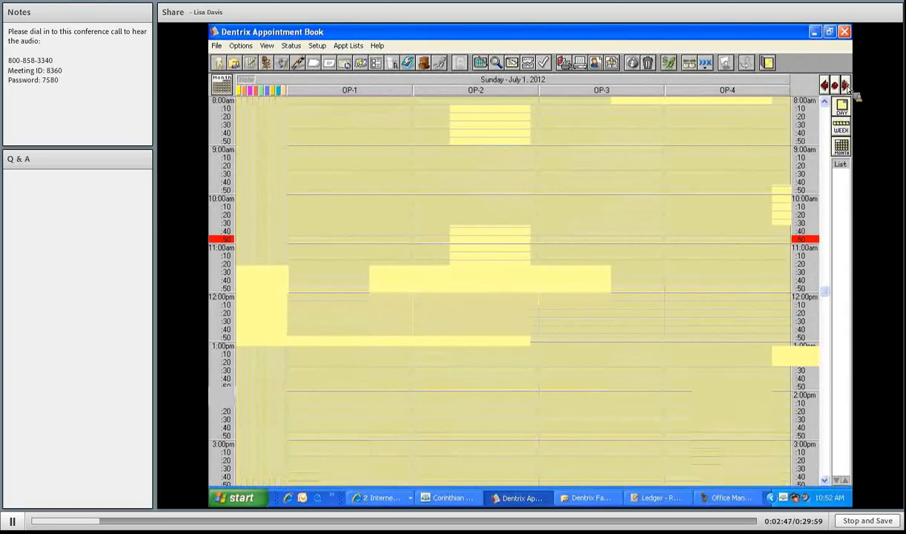
left_click(847, 87)
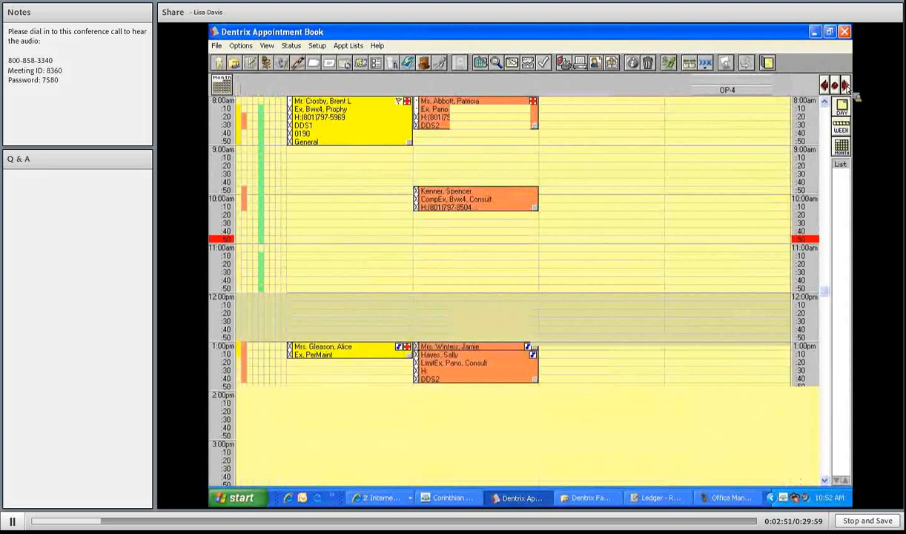
left_click(847, 86)
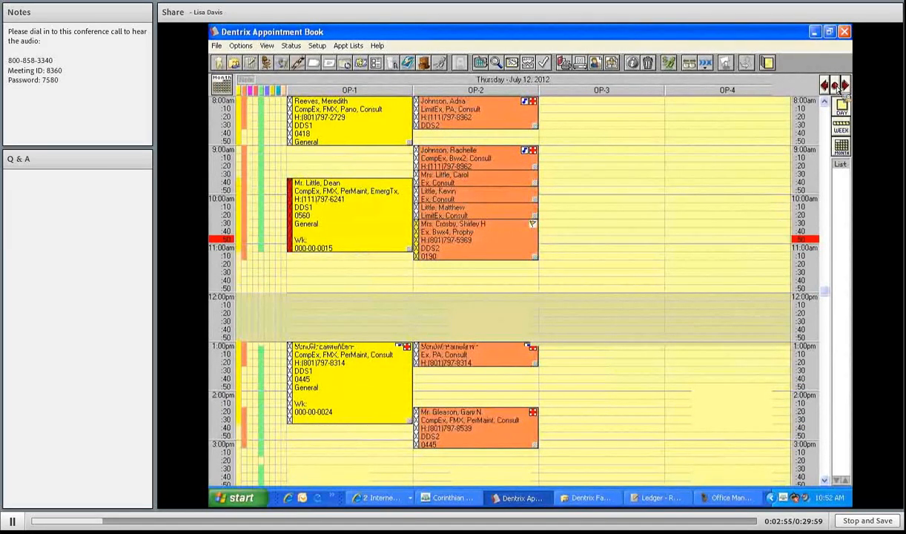
- View July 2012 by month, then switch to the week of July 8
left_click(221, 90)
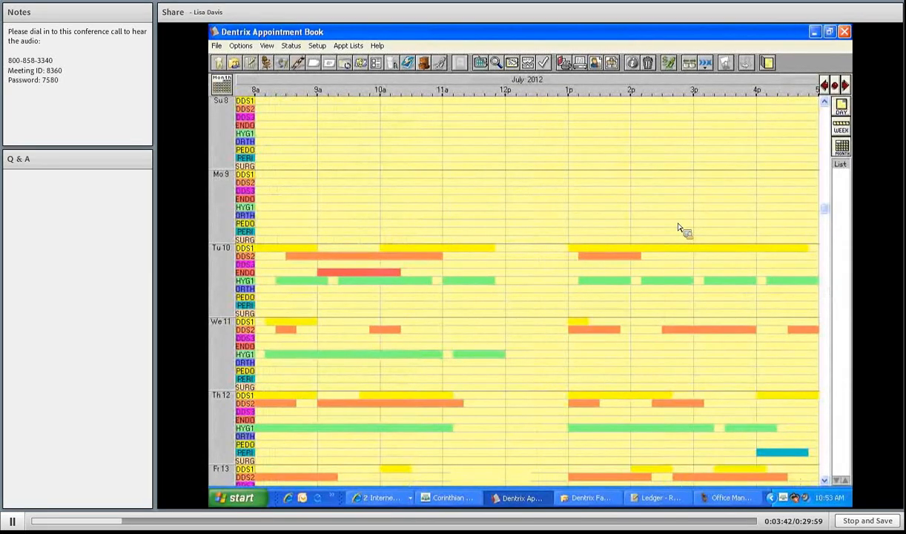
left_click(843, 128)
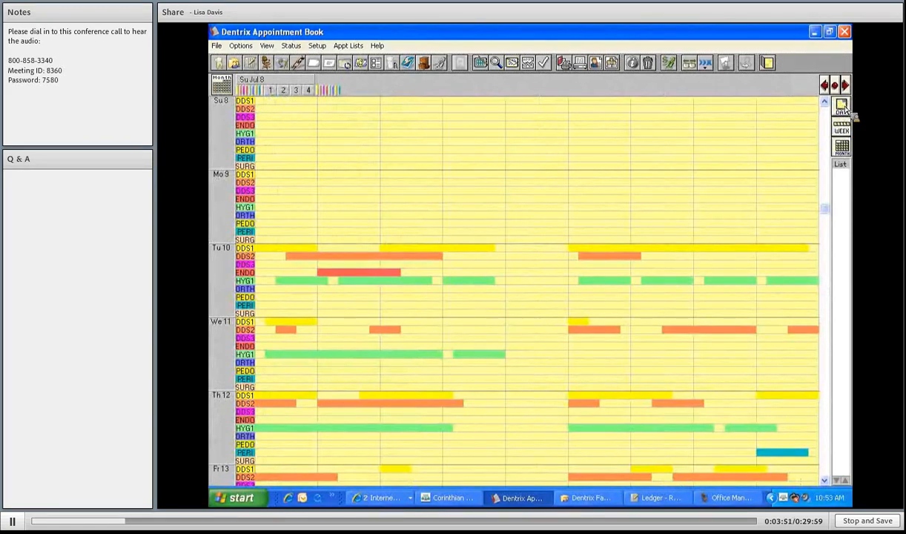
- Switch back to the single-day schedule for Tuesday, July 10, 2012
left_click(842, 108)
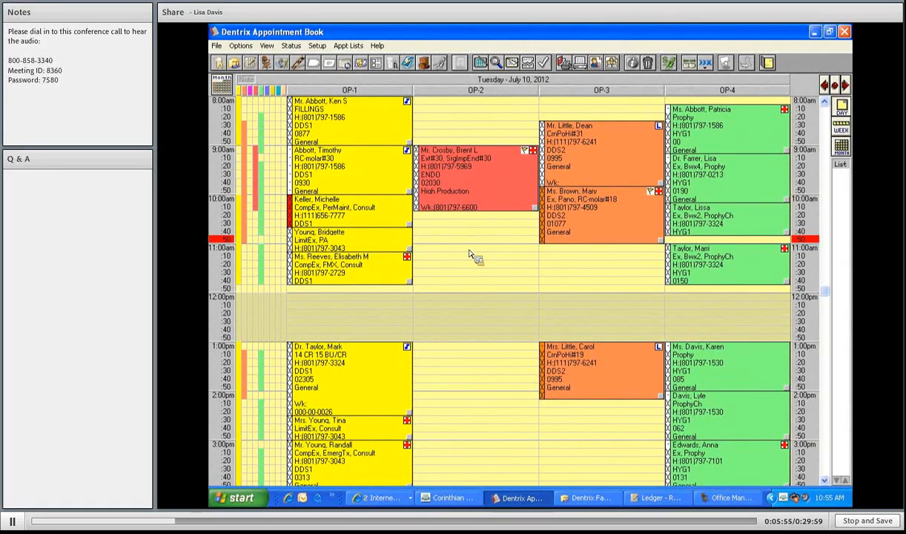
- Start an appointment in the OP-2 11:00am slot for a patient found by last-name search
double_click(469, 254)
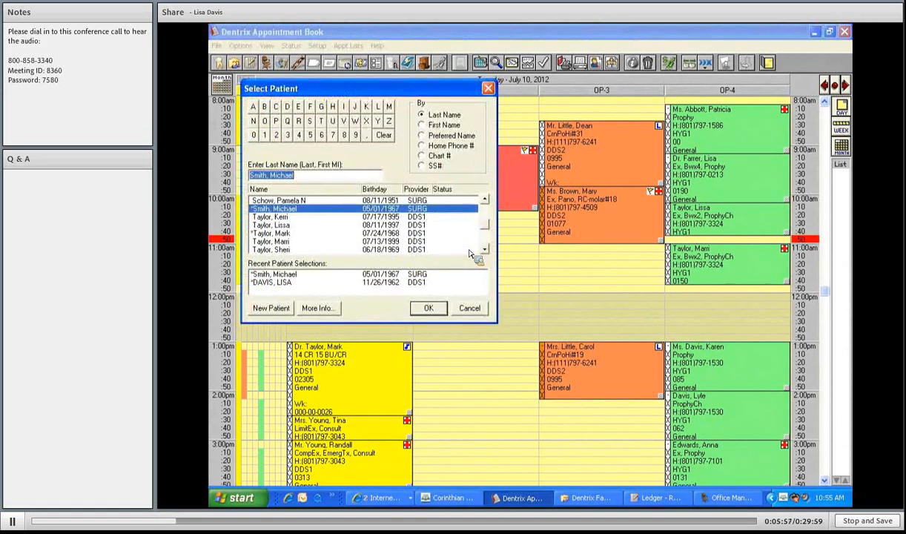
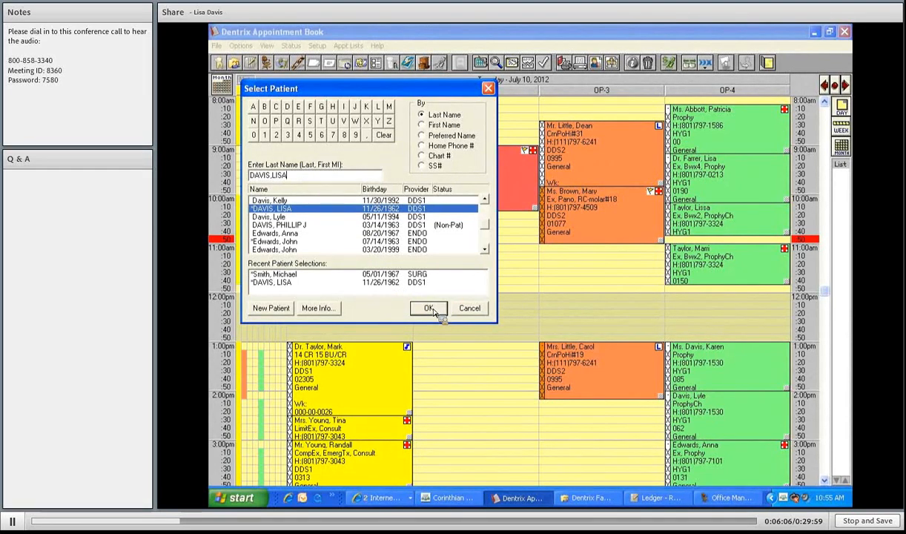
left_click(430, 308)
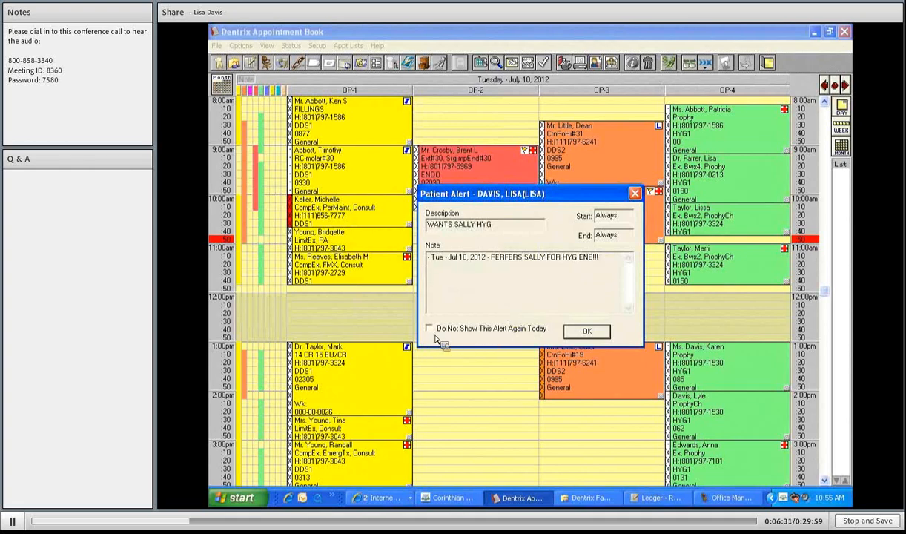
- Dismiss the patient alert and move the appointment details window slightly aside
left_click(581, 334)
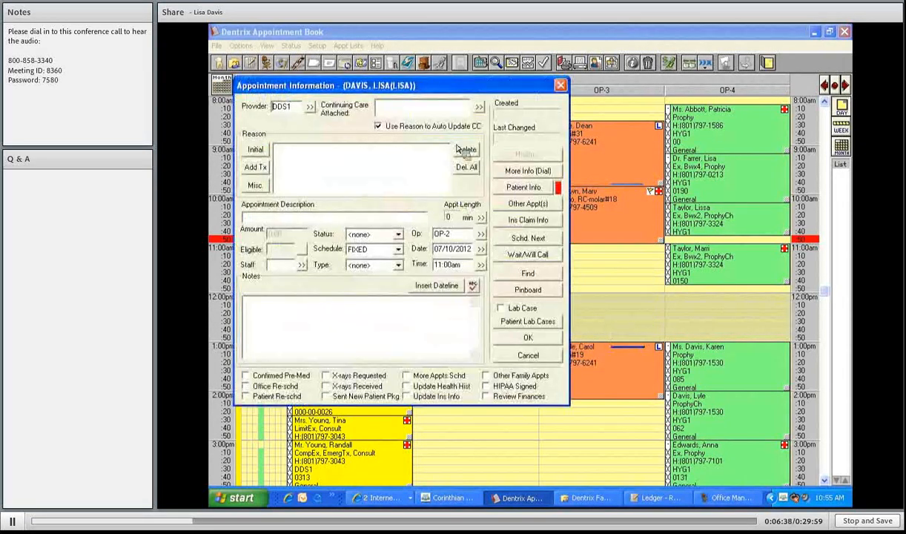
left_click_drag(495, 88, 517, 87)
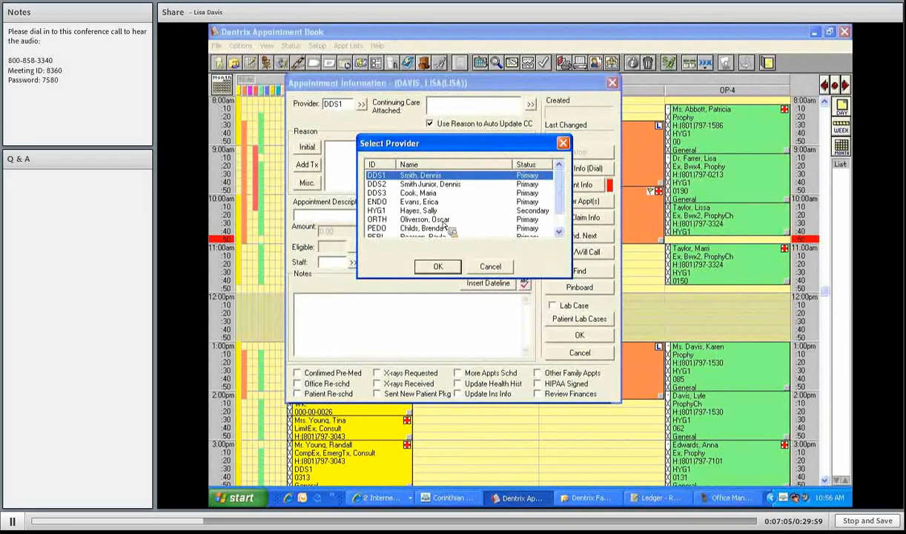
- Change the appointment's provider from DDS1 to the HYG1 hygienist
left_click(444, 223)
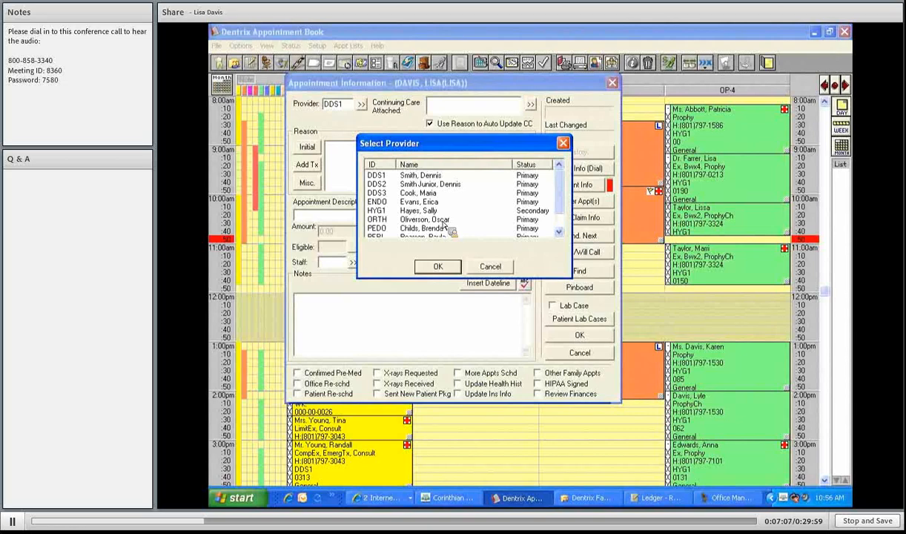
left_click(443, 213)
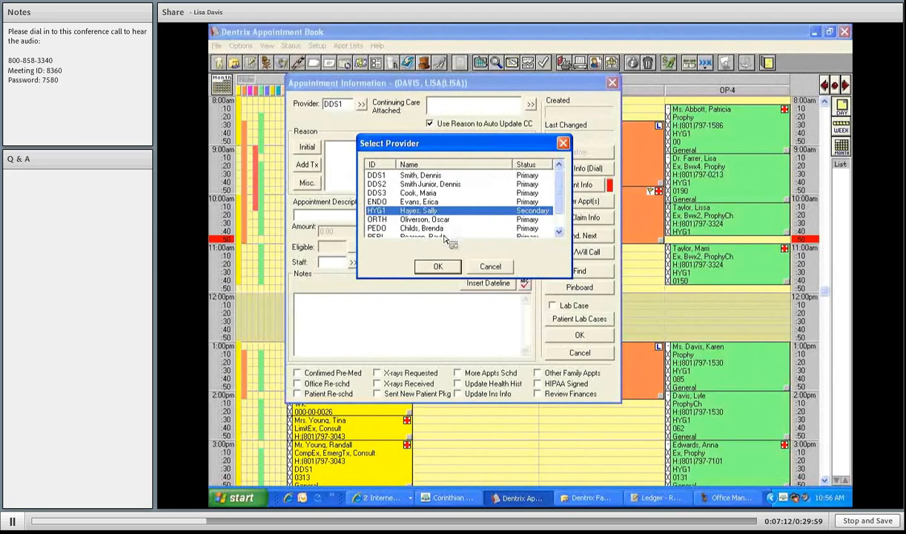
left_click(439, 268)
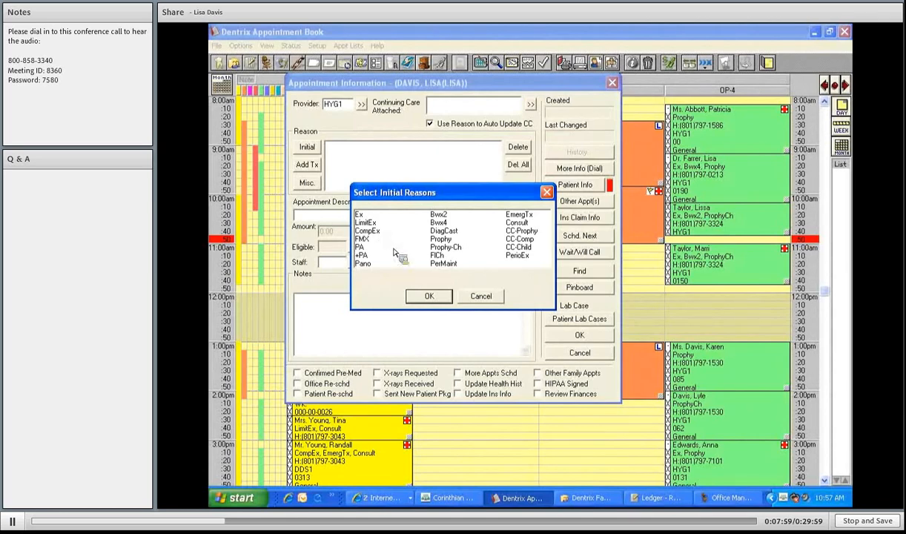
- Select CompEx and Pano together as the appointment's initial reasons
left_click(373, 230)
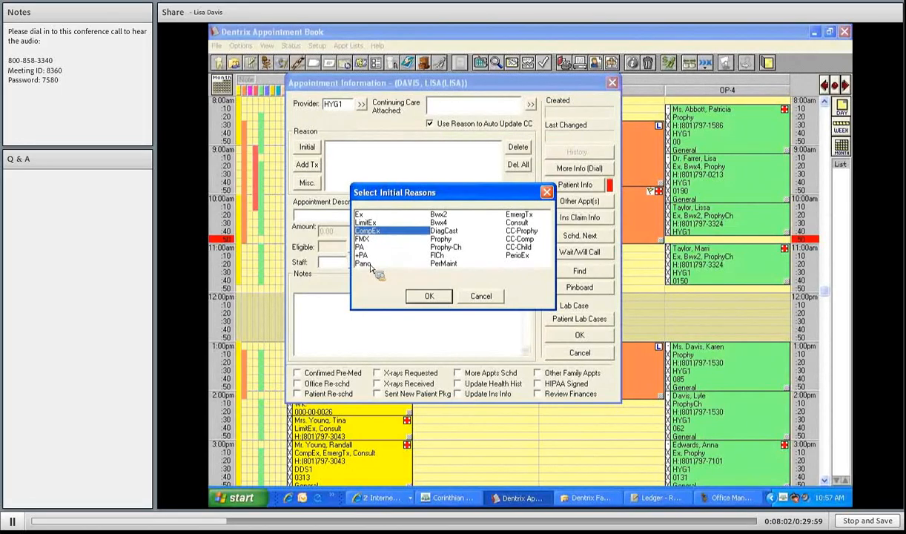
left_click(371, 264)
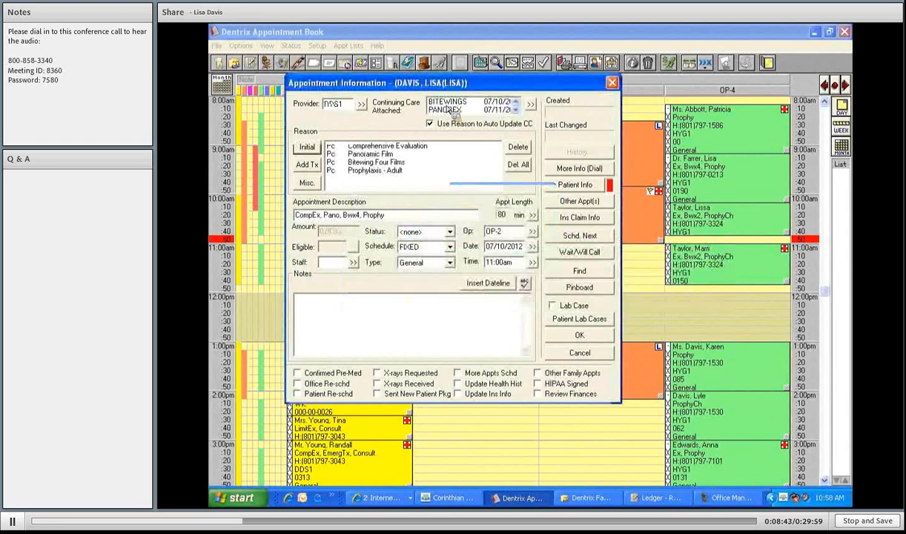
- Confirm the 80-minute appointment with CompEx, Pano, Bwx4 and Prophy reasons and provider DDS1
left_click(518, 110)
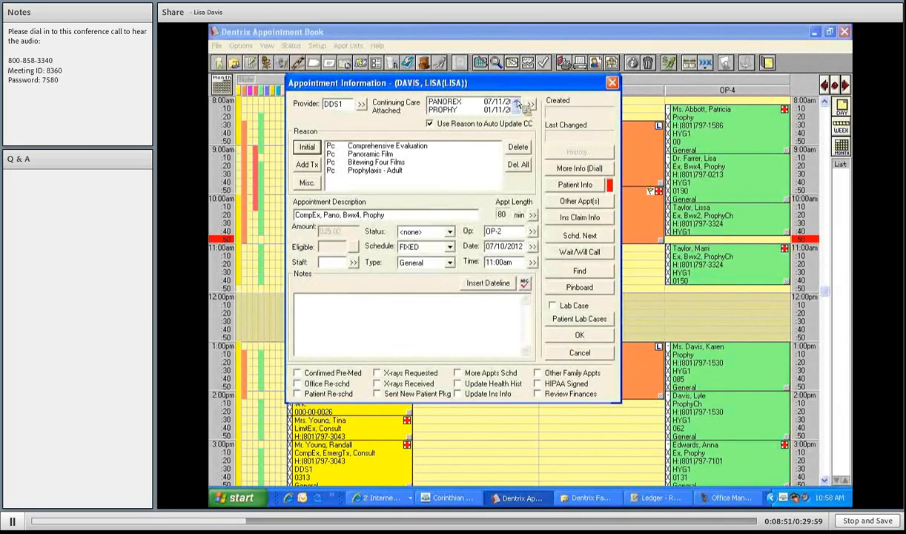
left_click(517, 103)
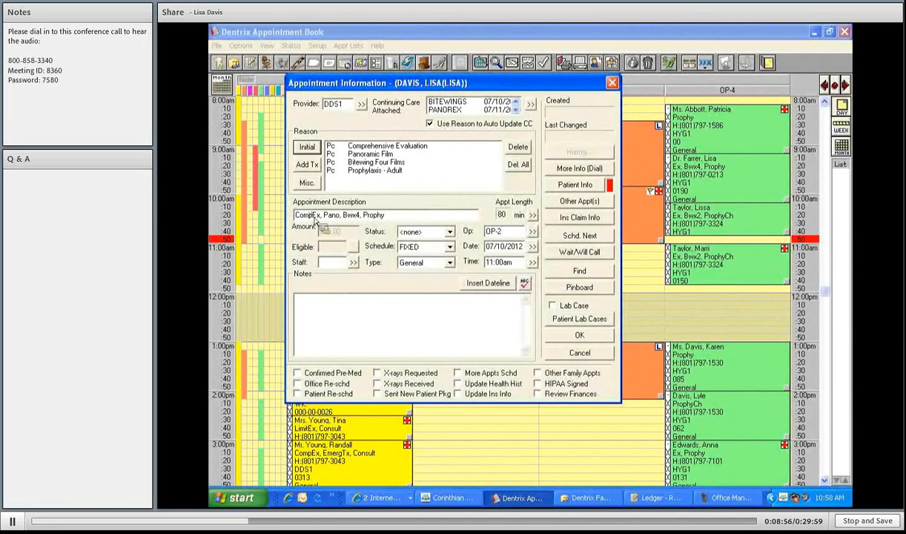
- Replace the existing appointment description with NP RECALL WITH PANO
left_click(398, 217)
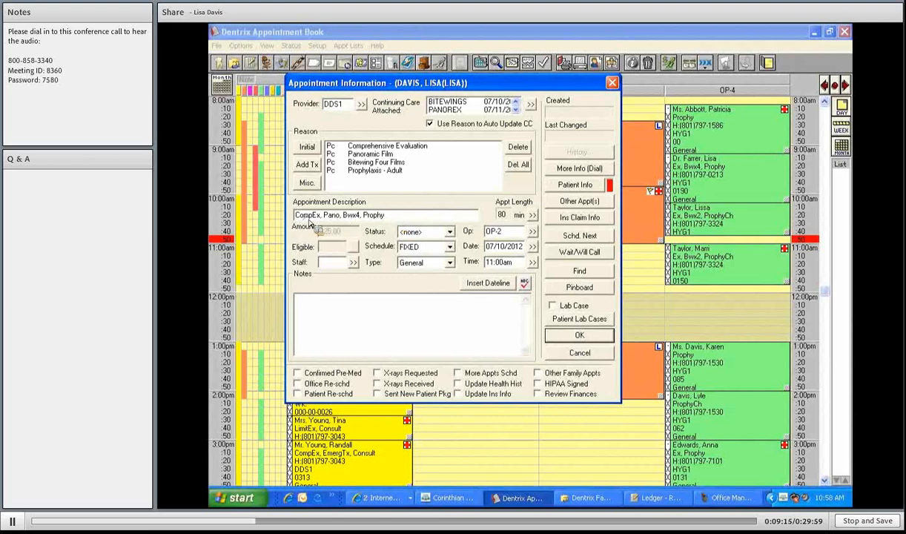
left_click_drag(309, 220, 280, 219)
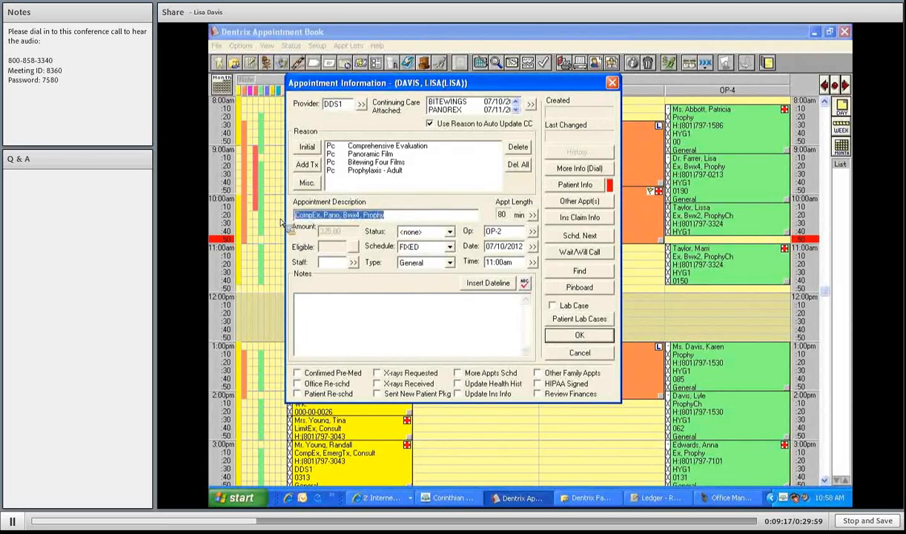
type("NP")
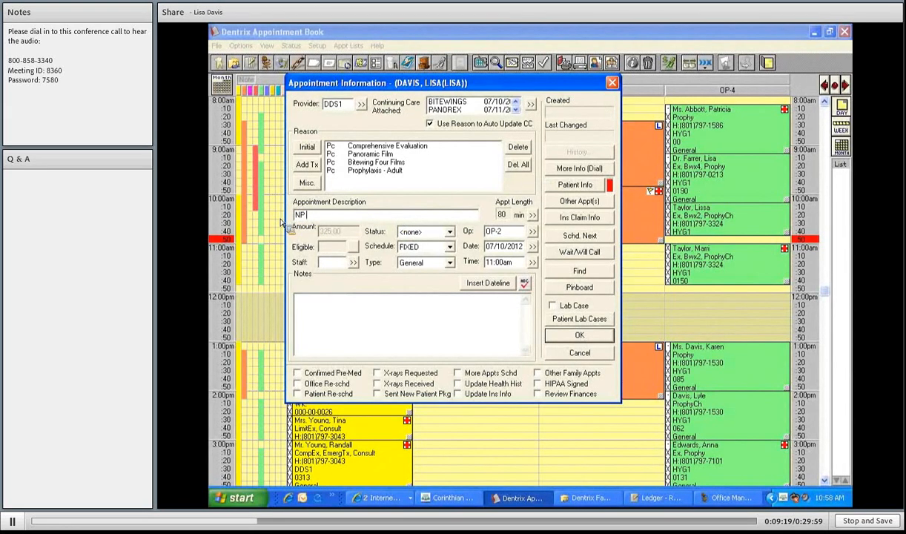
type(" RECALL WITH PANO")
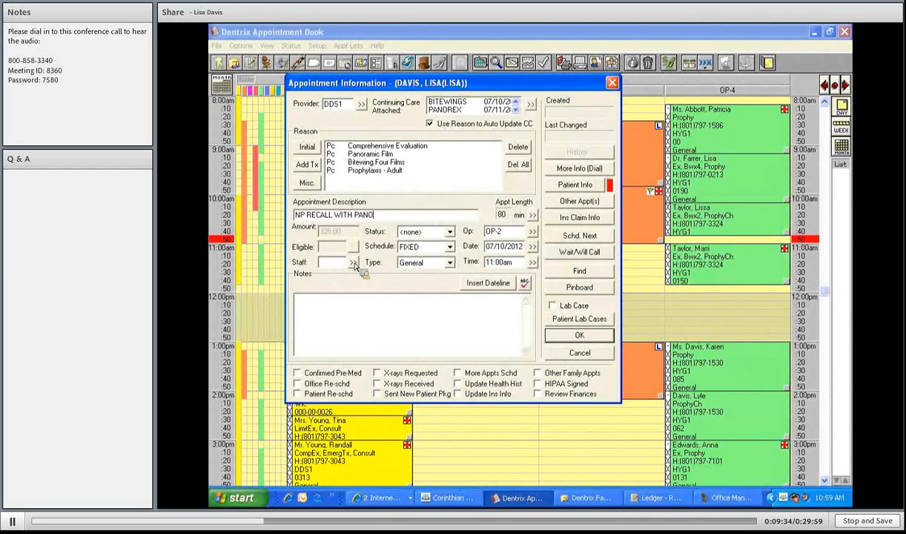
- Assign staff member OFC1 to the appointment
left_click(353, 263)
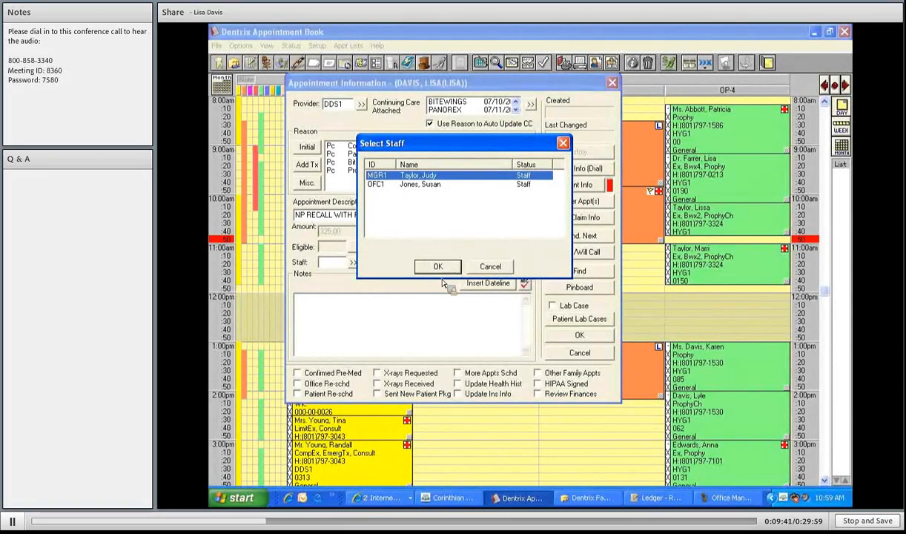
key("Down")
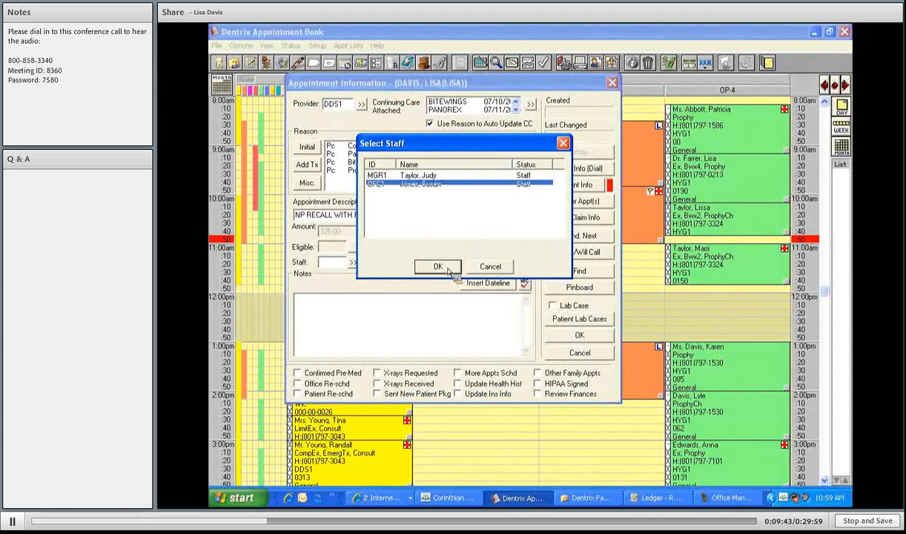
left_click(447, 270)
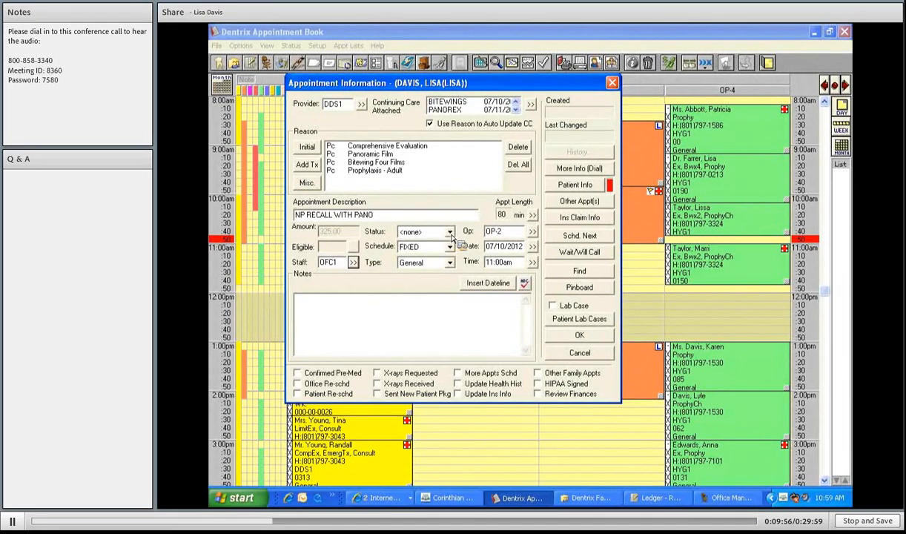
- Change the appointment status from none to FIRM
left_click(450, 236)
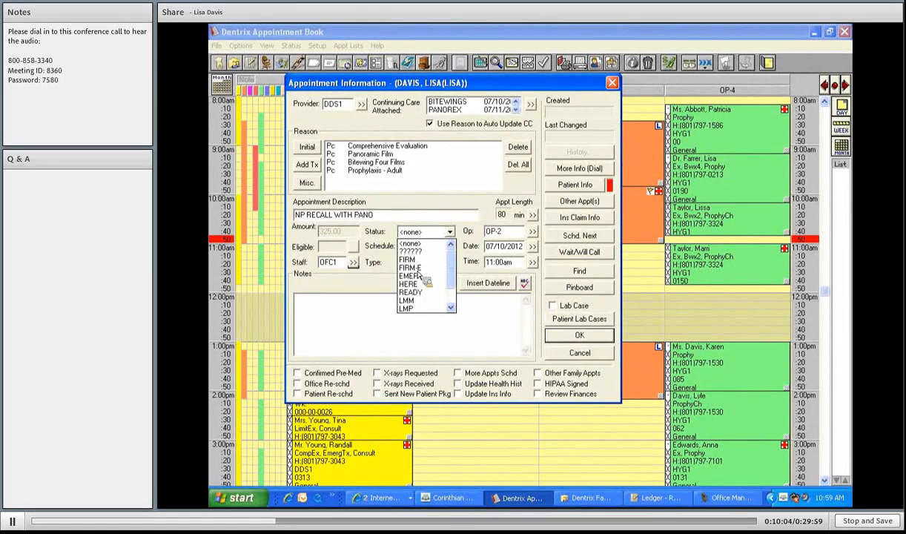
left_click(410, 260)
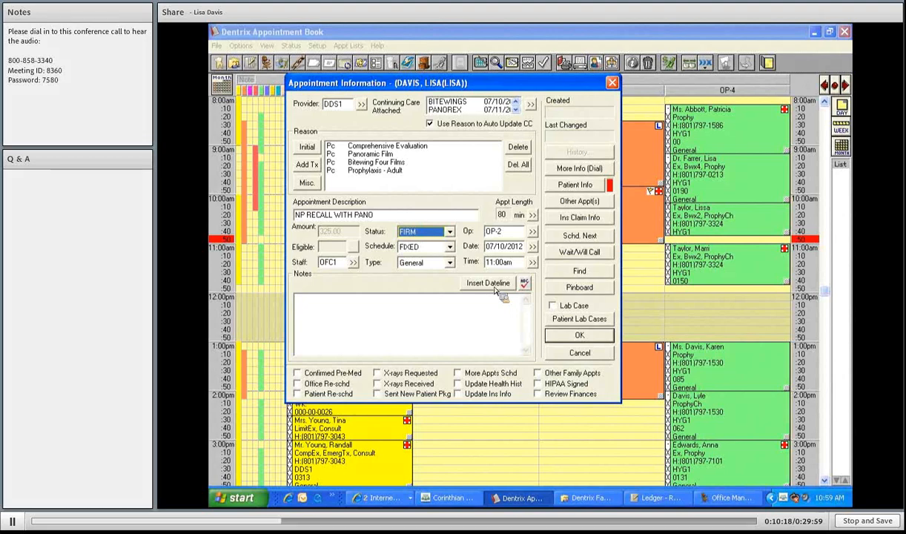
- Add a Jul 10, 2012 dateline note: MUST PREMEDICATE!!! CVM. LM WITH SON. RS DUE TO ILLNESS
left_click(503, 335)
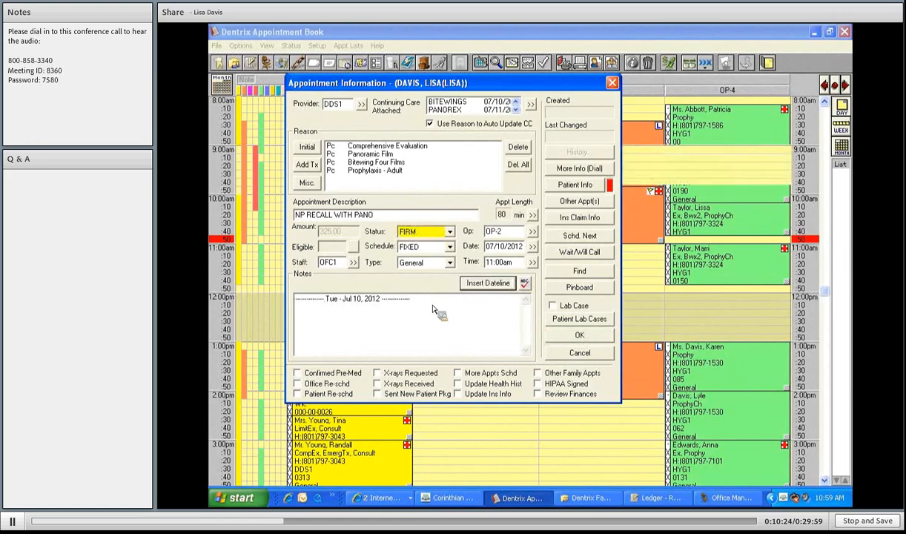
type("M")
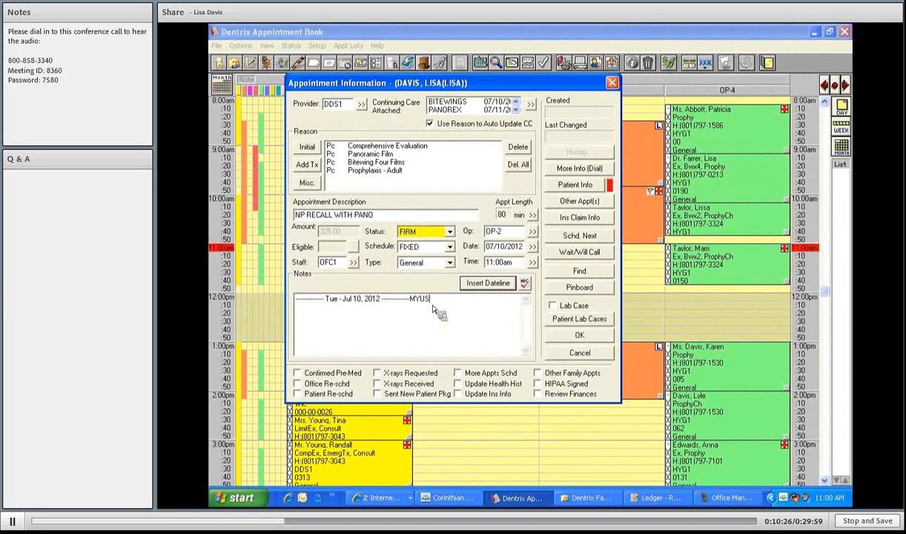
type("UST PREMEDI")
type("CATE!!!")
type("CVM.")
type(" LM WITH")
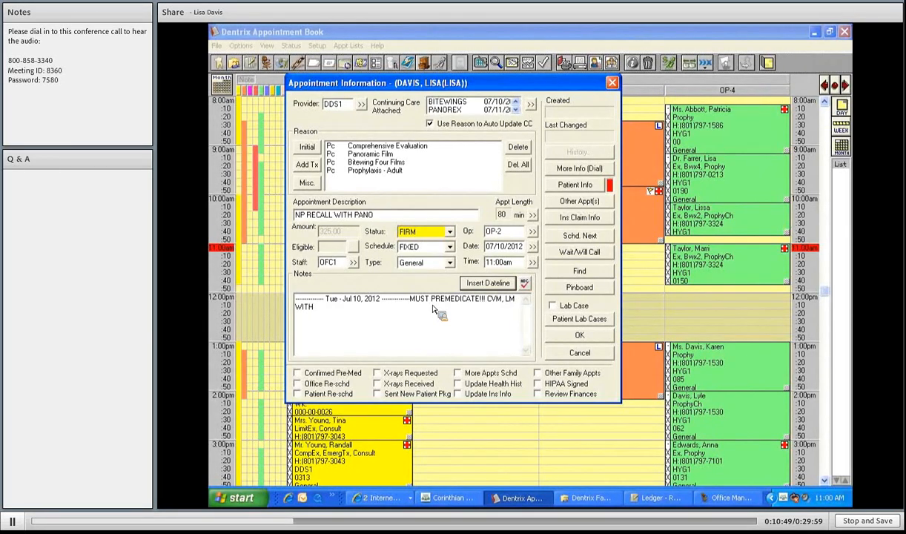
type(" SON. RS DUE TO ILLNESS.")
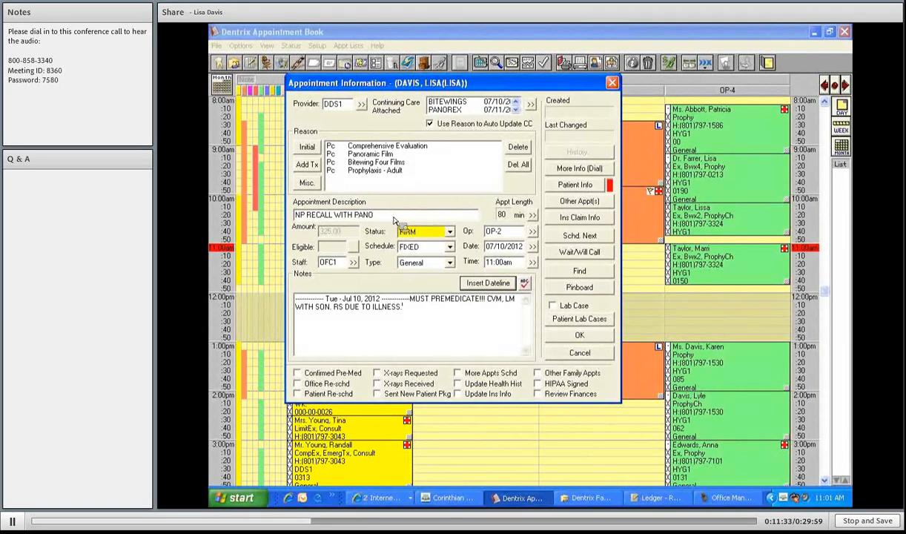
left_click(395, 217)
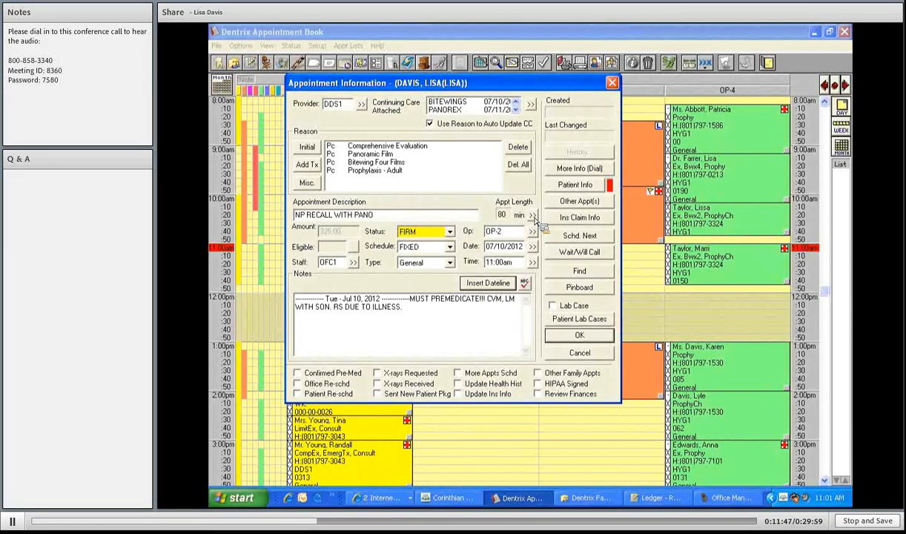
left_click(534, 215)
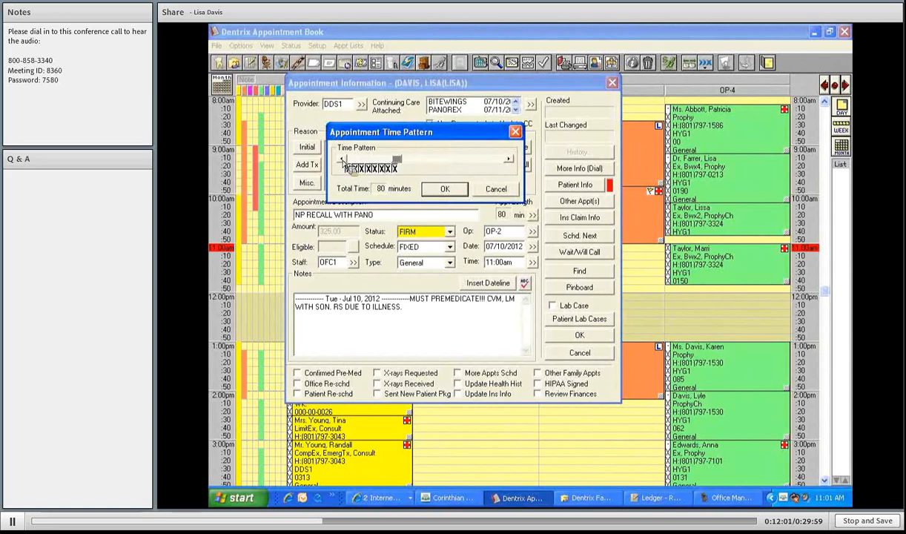
left_click(342, 159)
left_click(342, 160)
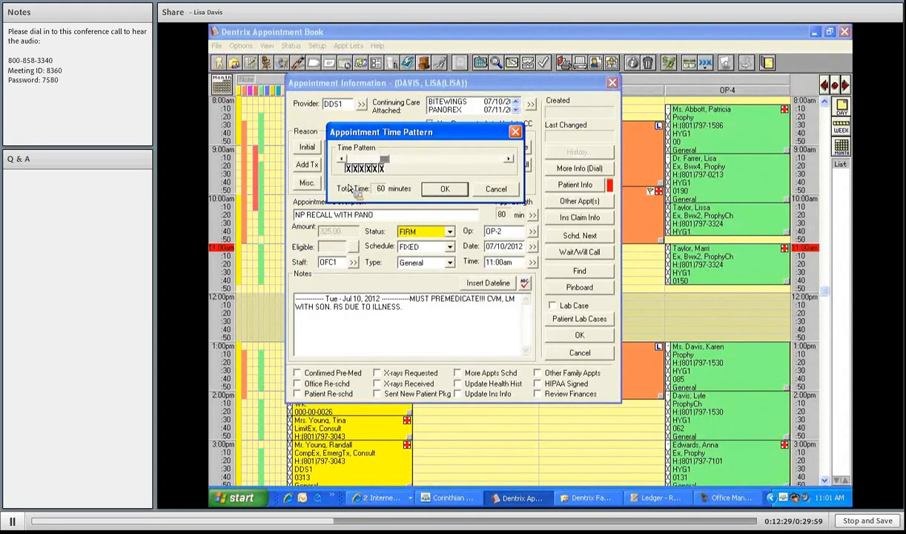
left_click(348, 169)
left_click(348, 170)
left_click(497, 189)
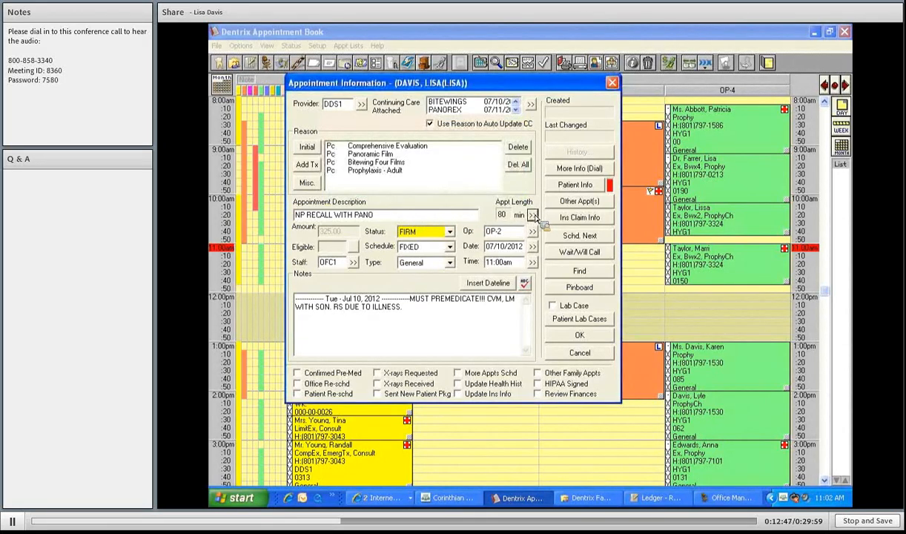
- Shorten the appointment time pattern to 60 minutes, with a slash in the first slot
left_click(533, 215)
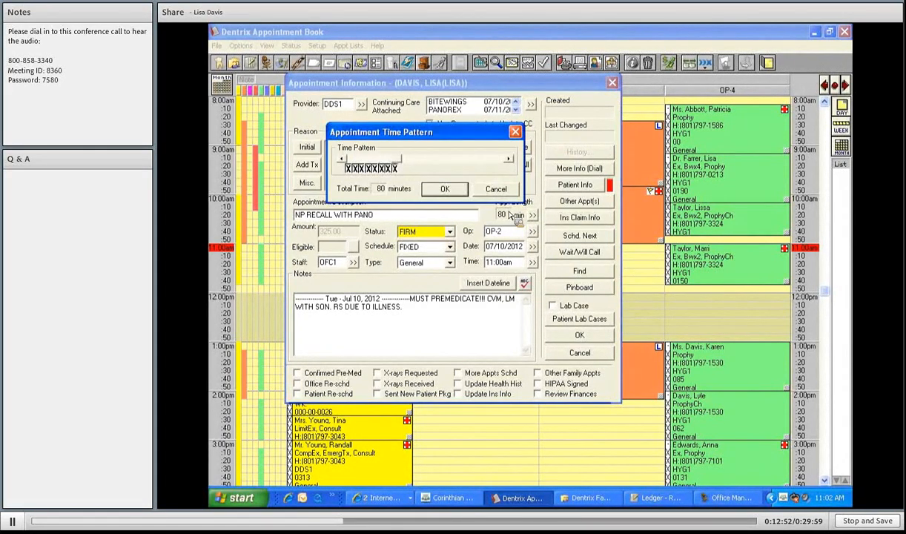
double_click(341, 159)
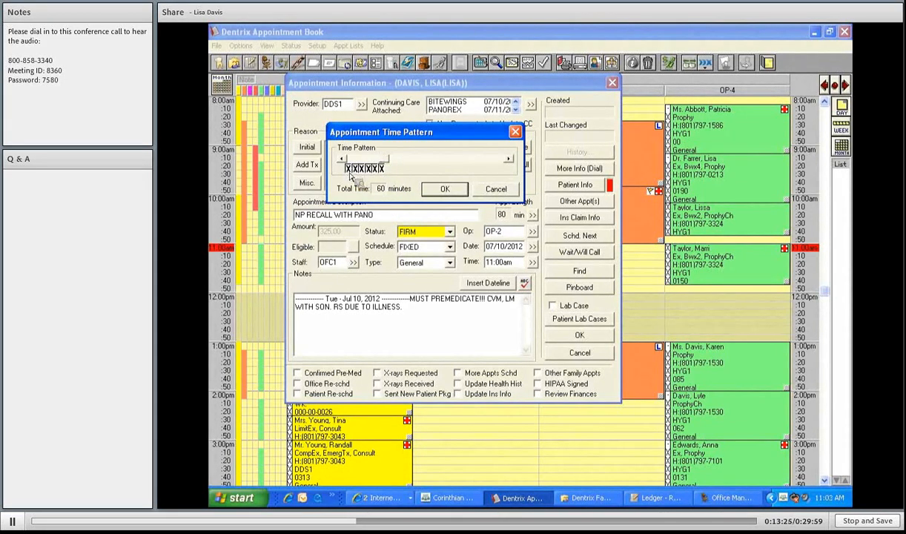
left_click(347, 169)
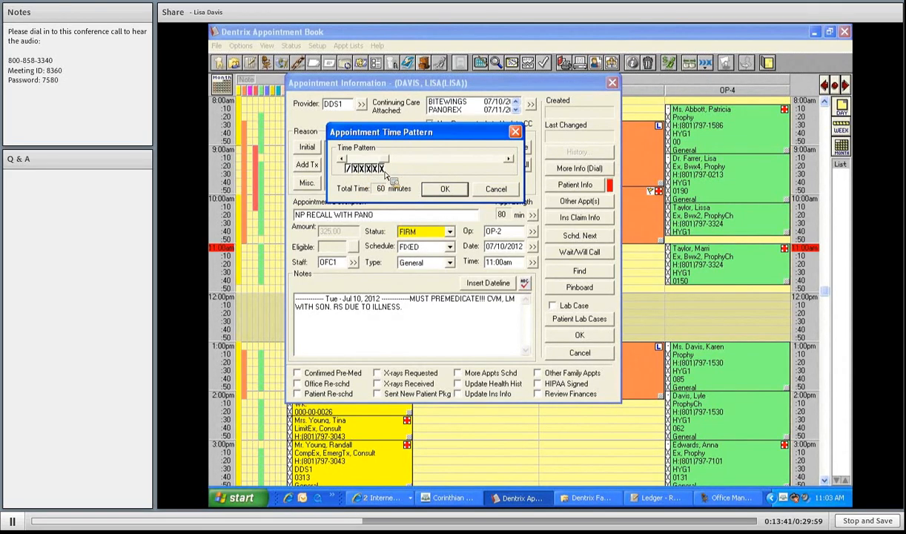
left_click(383, 171)
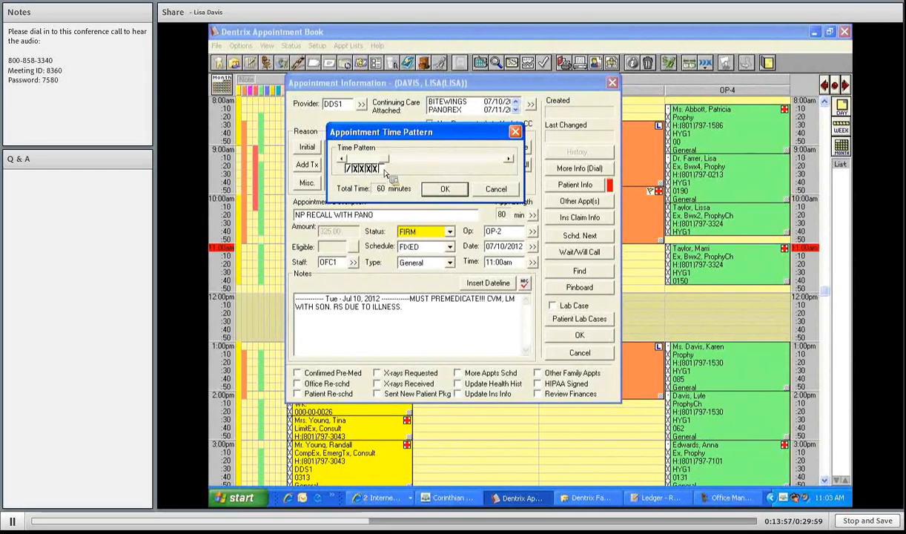
left_click(460, 194)
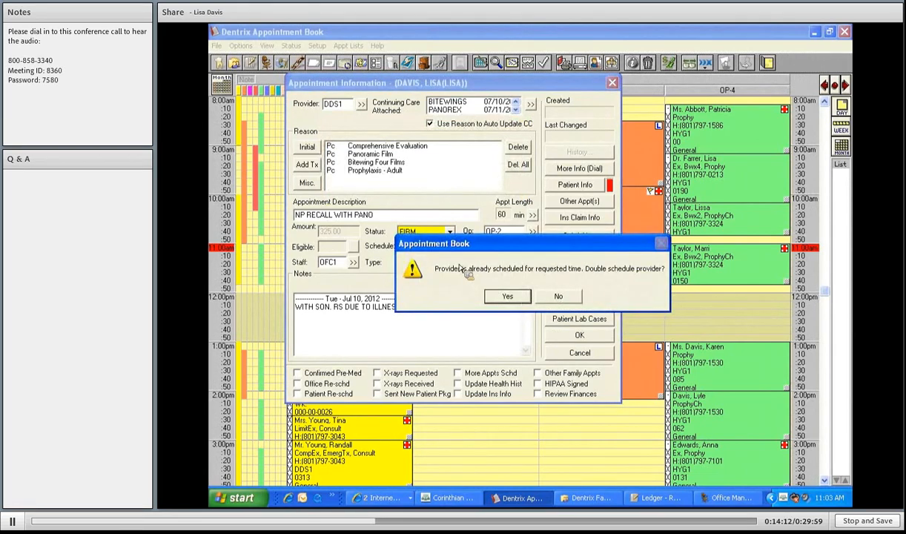
- Allow the double-booking to save the OP-2 11:00am appointment, then minimize the schedule
key("Return")
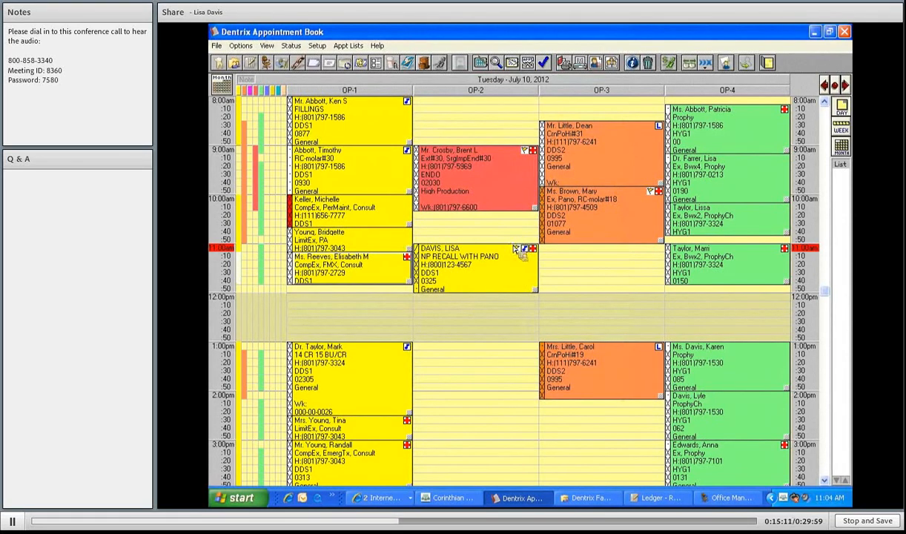
scroll(506, 291, "down", 2)
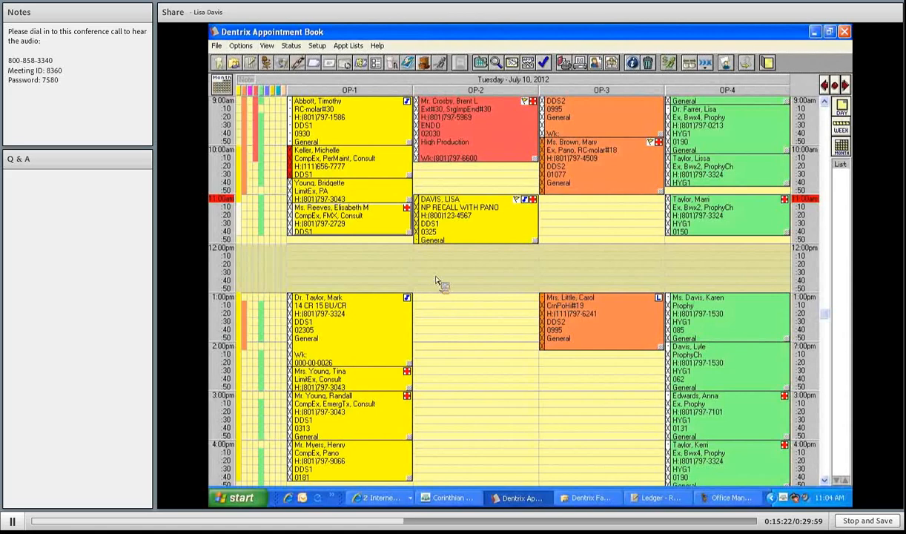
left_click(815, 32)
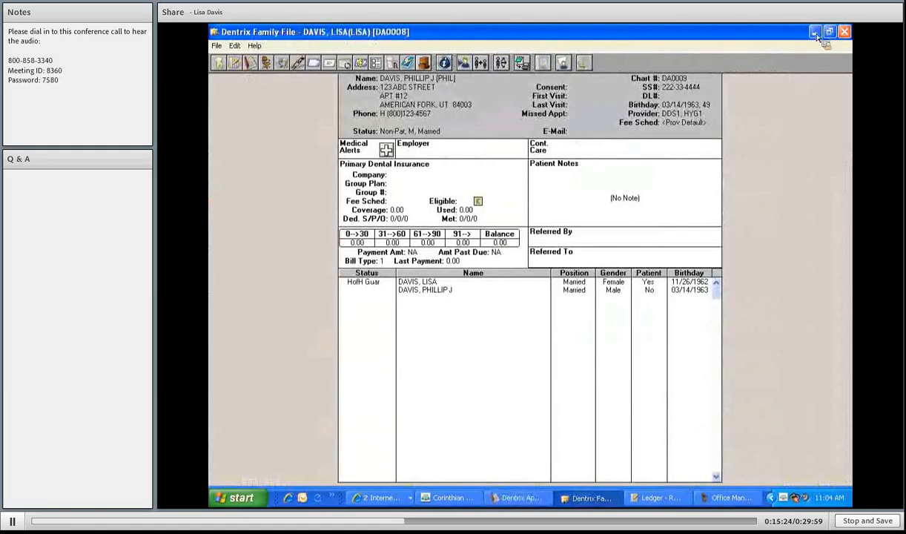
- Minimize the Family File to bring back the July 10, 2012 schedule
left_click(814, 33)
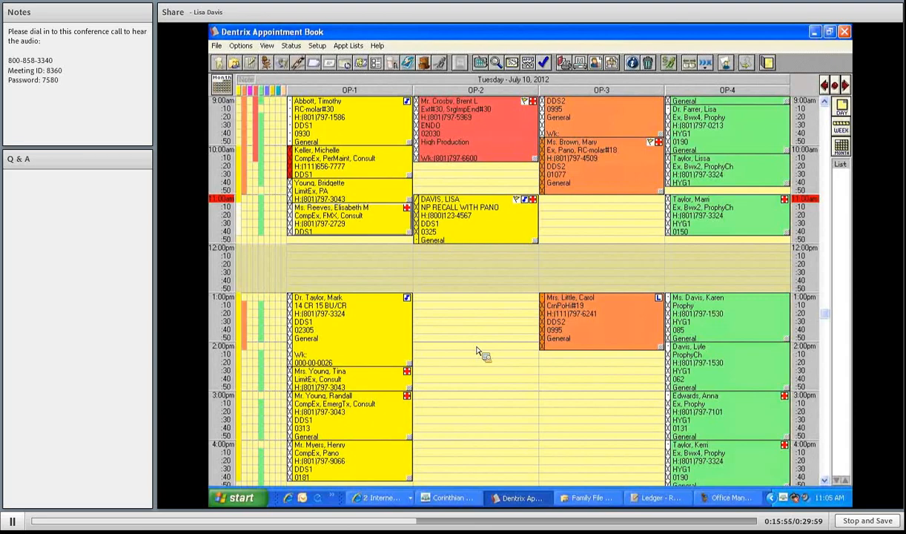
- Start a new booking in the empty 2:00pm OP-2 slot
double_click(477, 351)
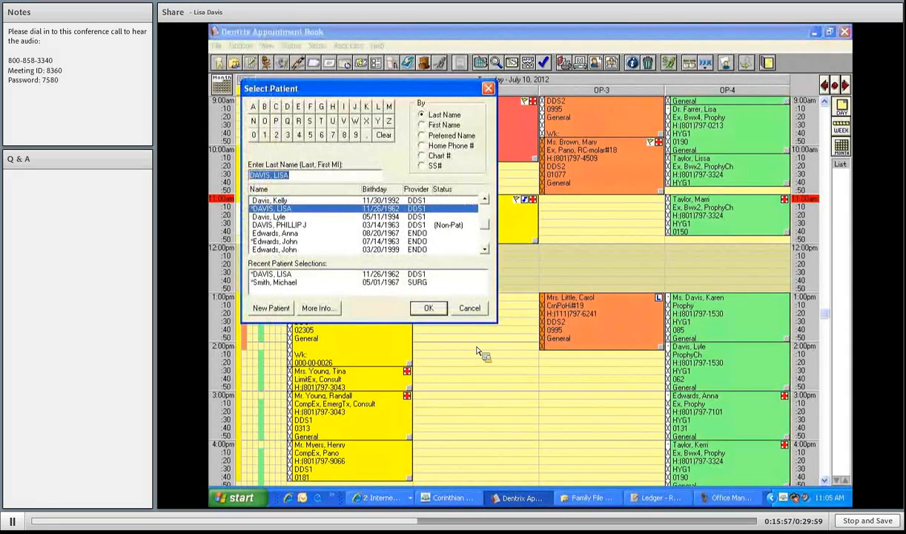
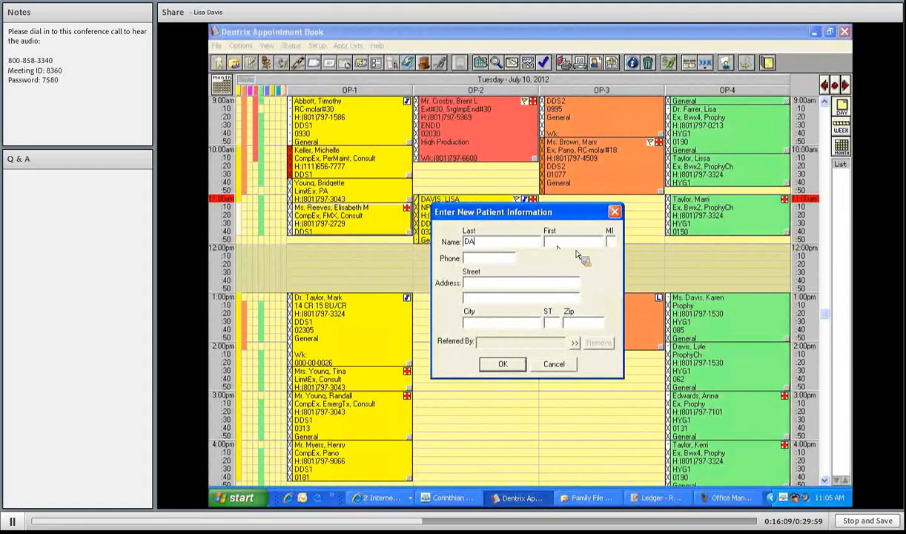
- Enter the child's last and first names in the new-patient form, fixing a typo
key("Tab")
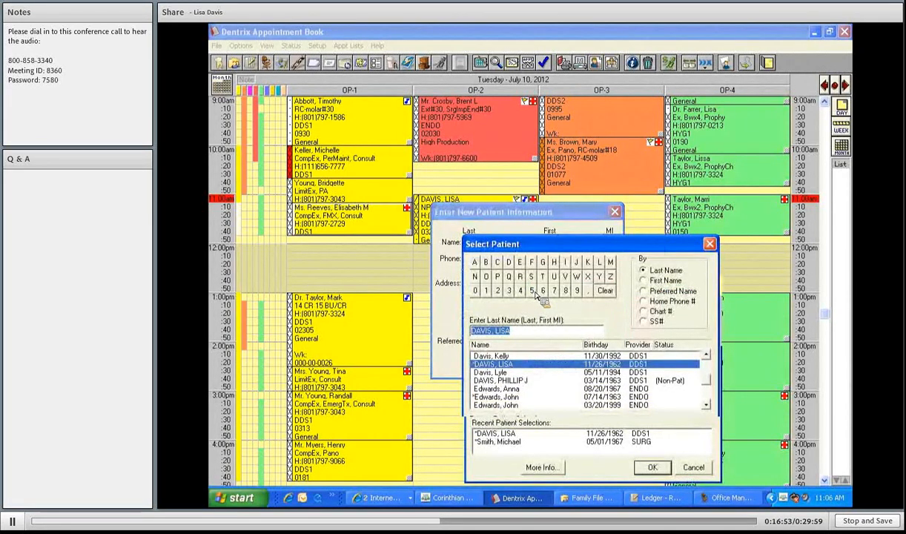
- Search for the parent by last name and set that existing patient as the referrer
type("DAVI")
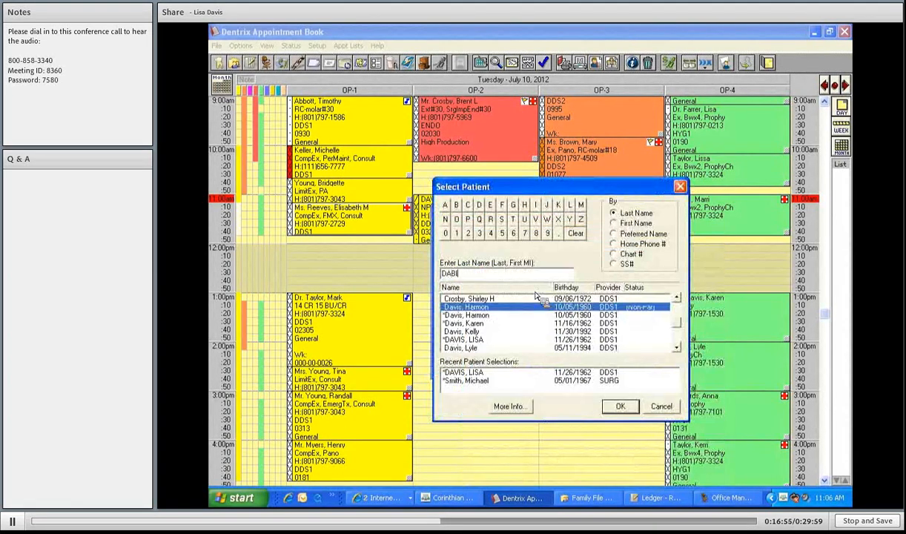
key("BackSpace")
type("VIS,L")
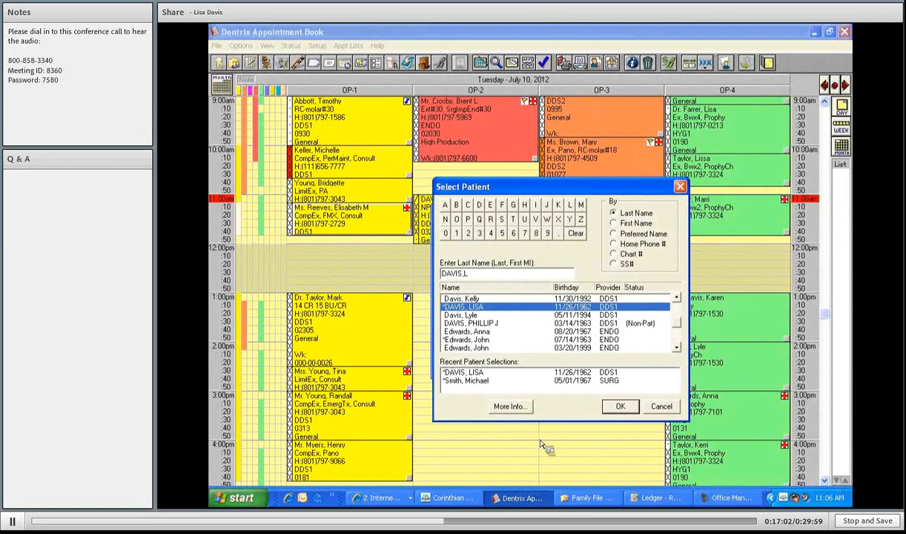
left_click(620, 408)
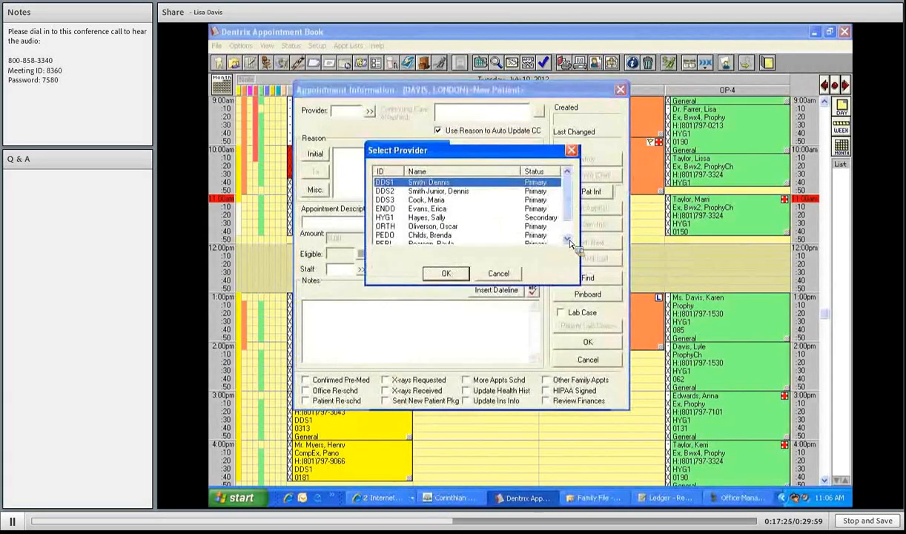
- Make PEDO the provider for the 07/10/2012 2:00pm OP-2 appointment
scroll(450, 223, "down", 1)
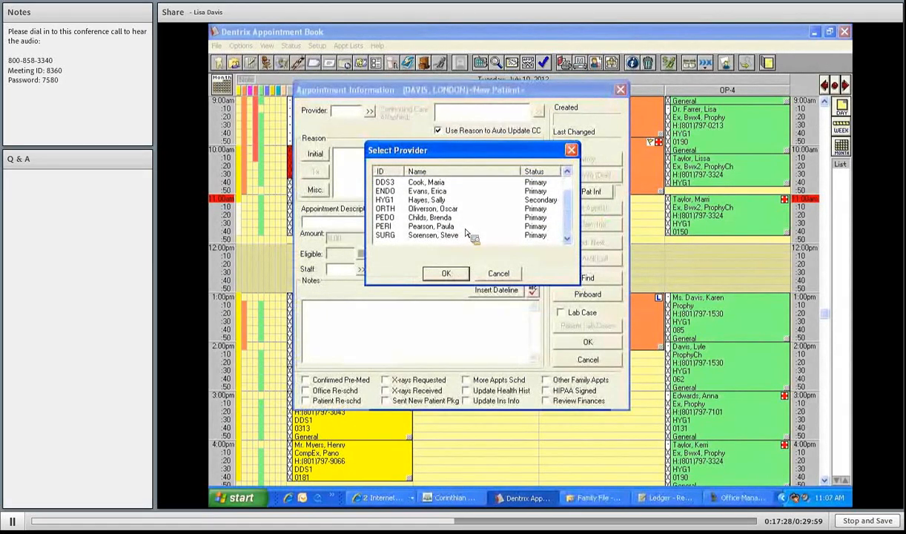
left_click(447, 218)
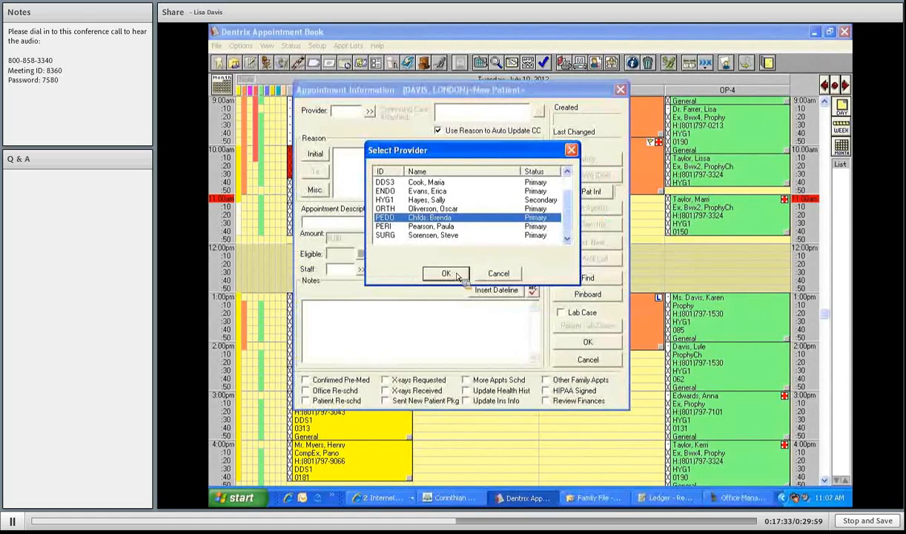
left_click(457, 276)
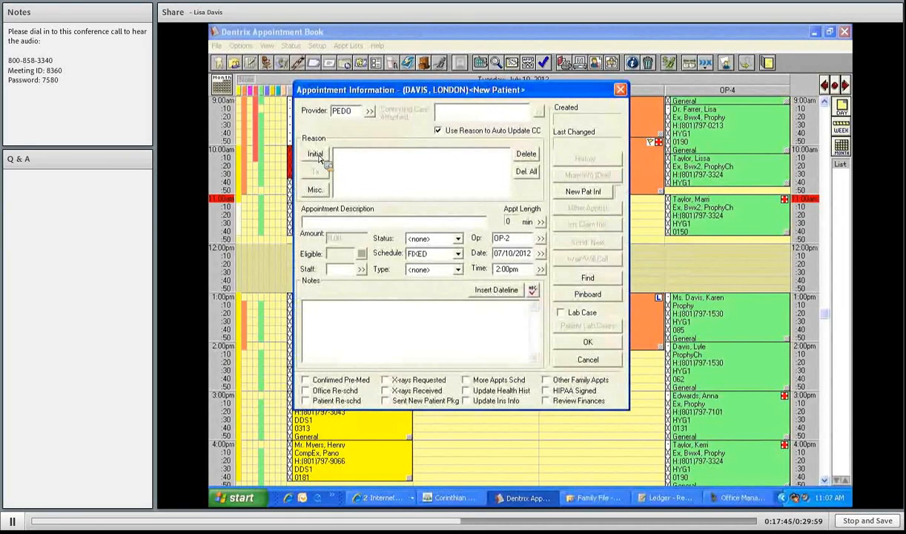
- Pick CompEx, Pano, Bwx2, Prophy-Ch and FlCh as the initial visit reasons
left_click(318, 155)
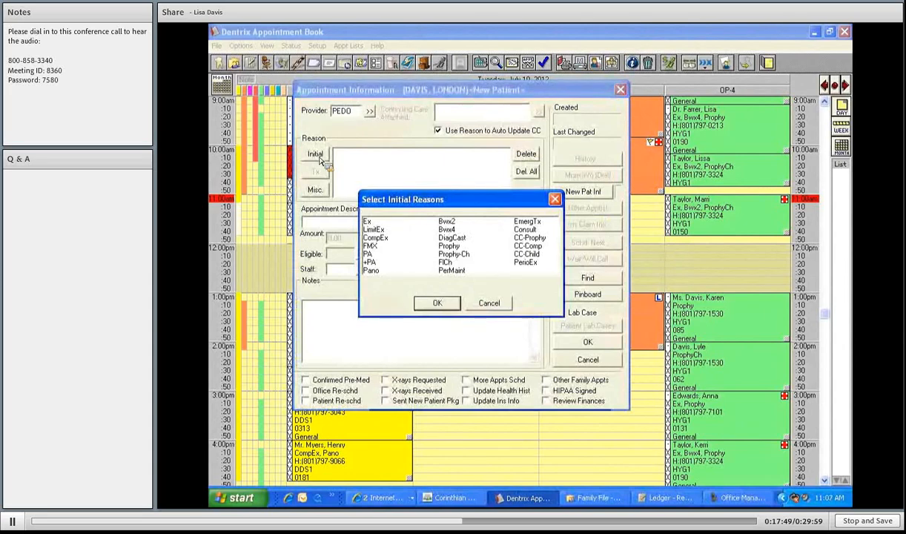
left_click(382, 238)
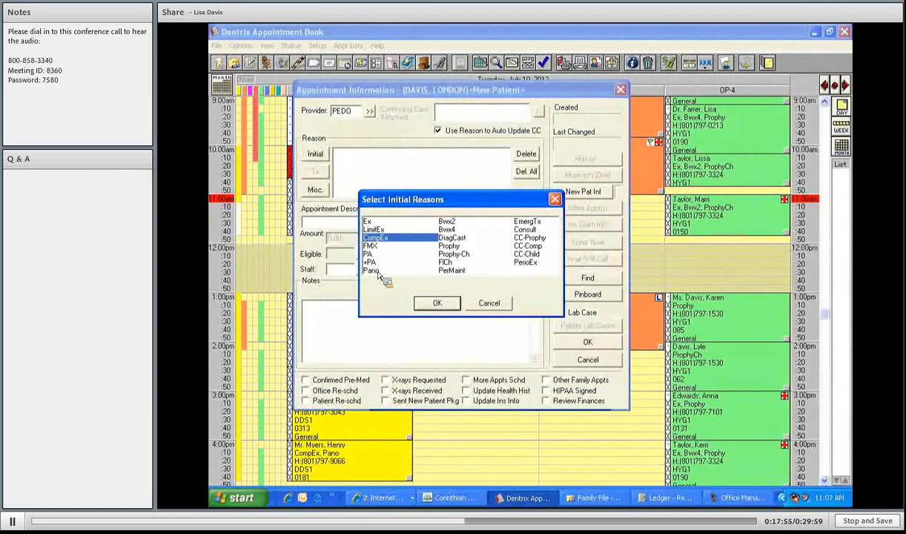
left_click(376, 272)
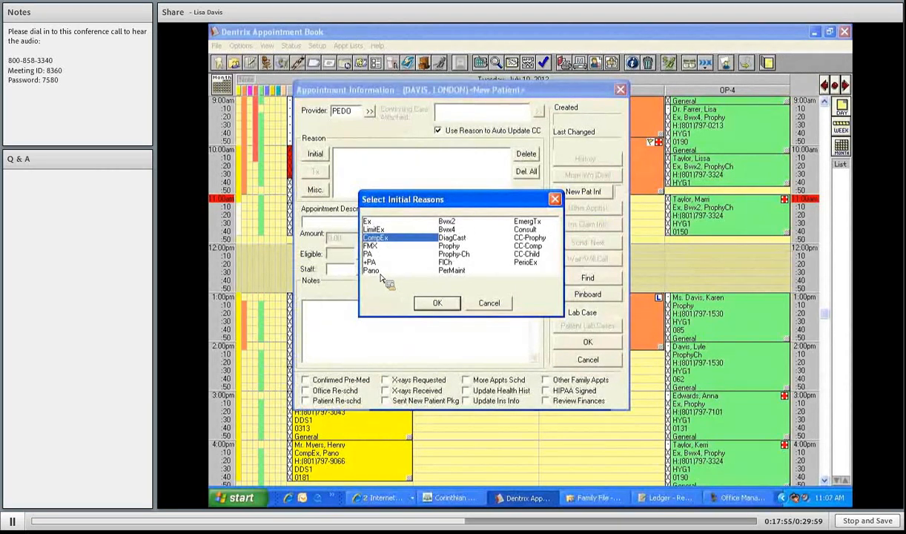
left_click(449, 222)
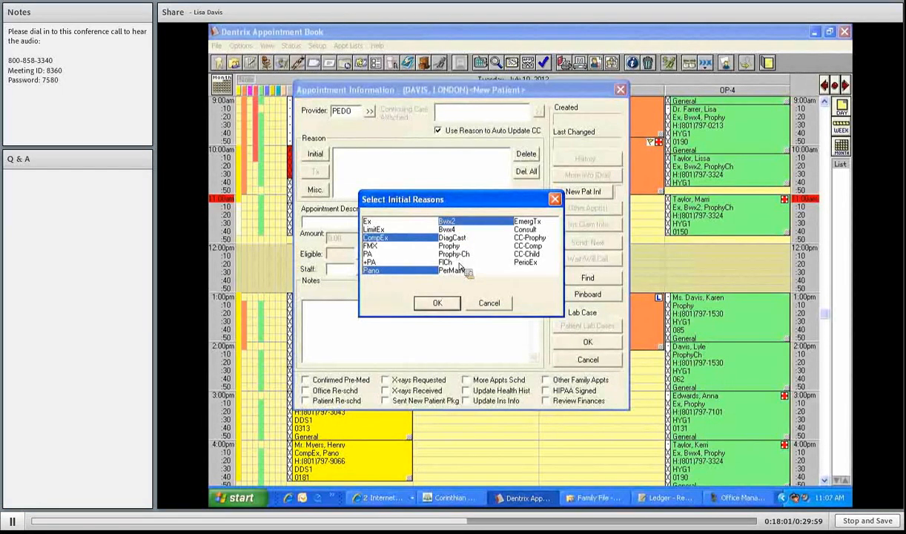
left_click(450, 263)
left_click(453, 254)
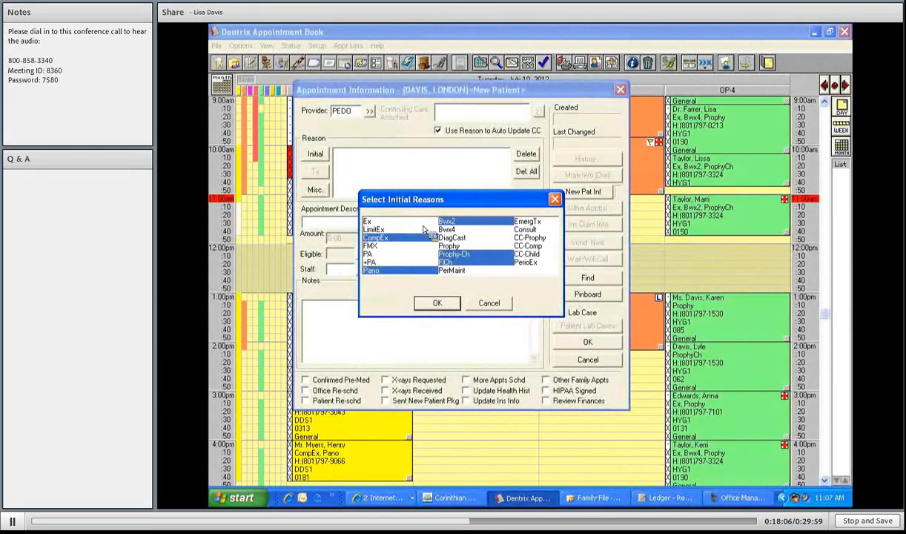
- Accept the five reasons and set the appointment description to NP CHILD AGE 10
key("Return")
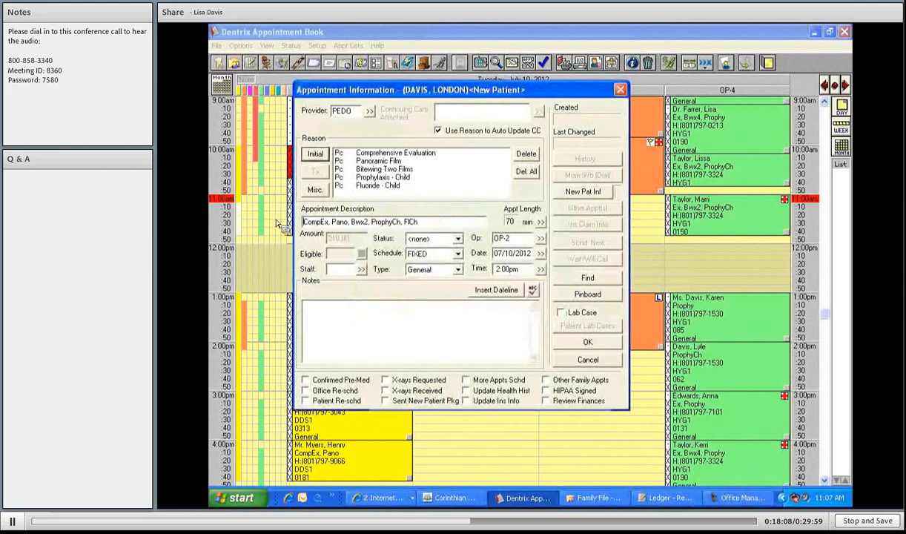
key("Tab")
type("NP CHILD")
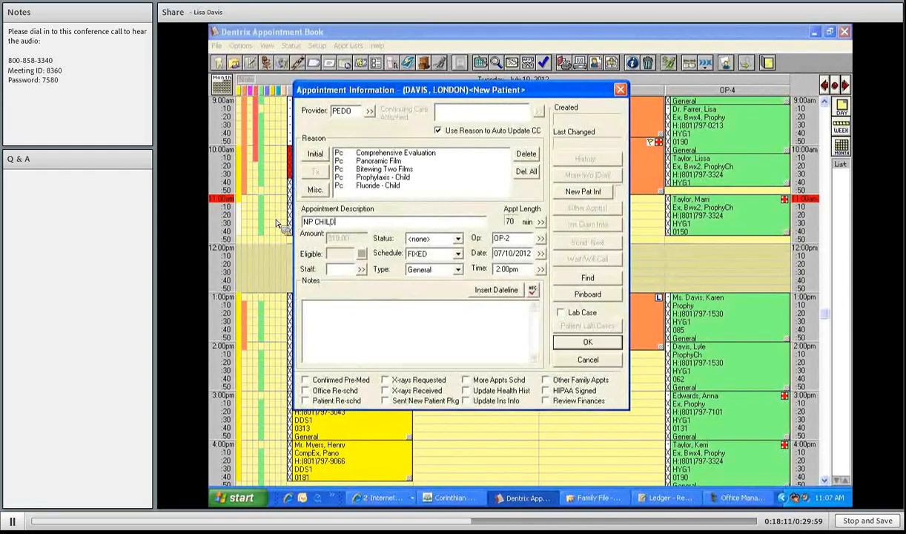
type(" AGE 10")
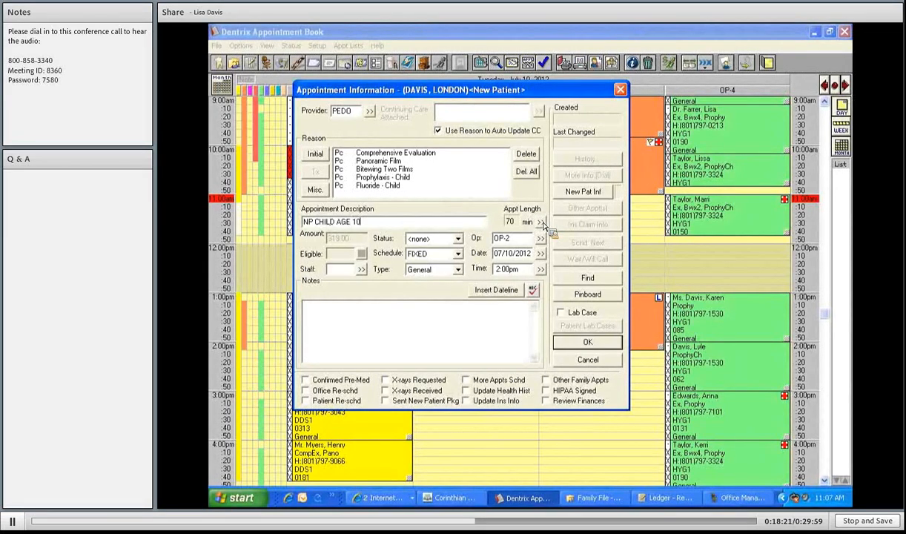
- Trim the time pattern to 40 minutes, changing the first X block to a slash
left_click(541, 222)
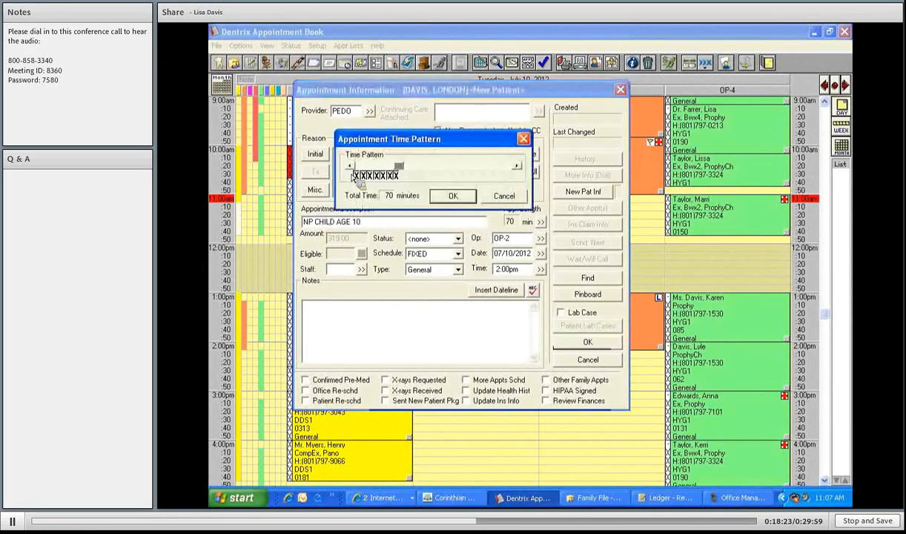
left_click(351, 167)
left_click(351, 166)
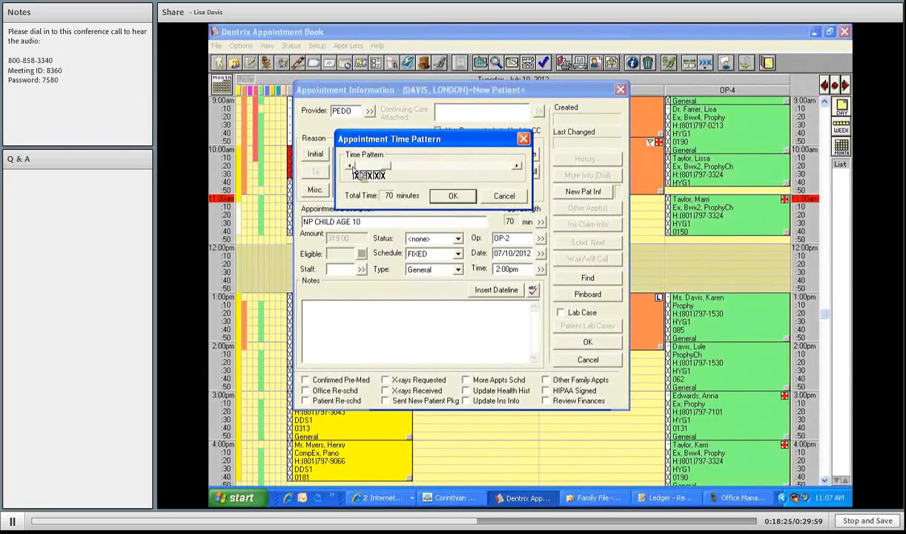
left_click(353, 169)
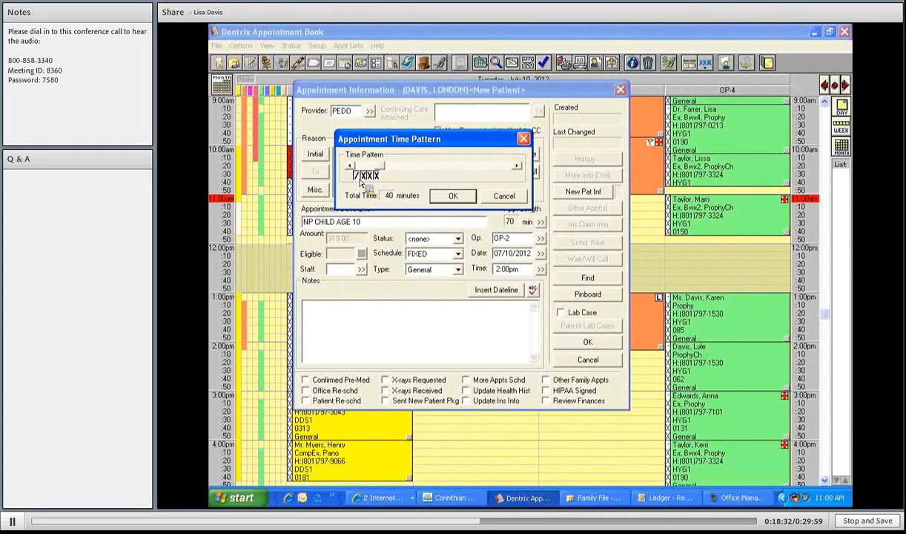
left_click(356, 176)
- Add a dated note: attach to the mother's family, call mom on her cell
left_click(456, 197)
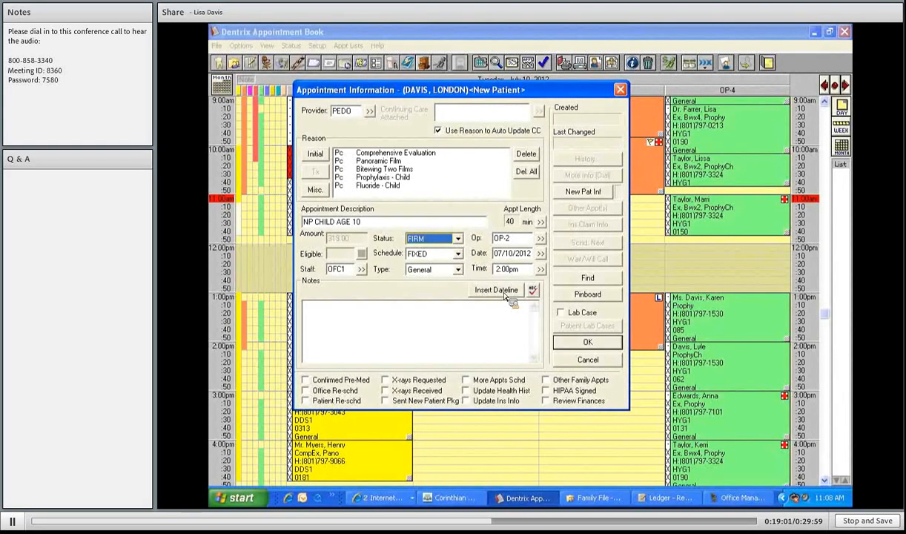
left_click(497, 290)
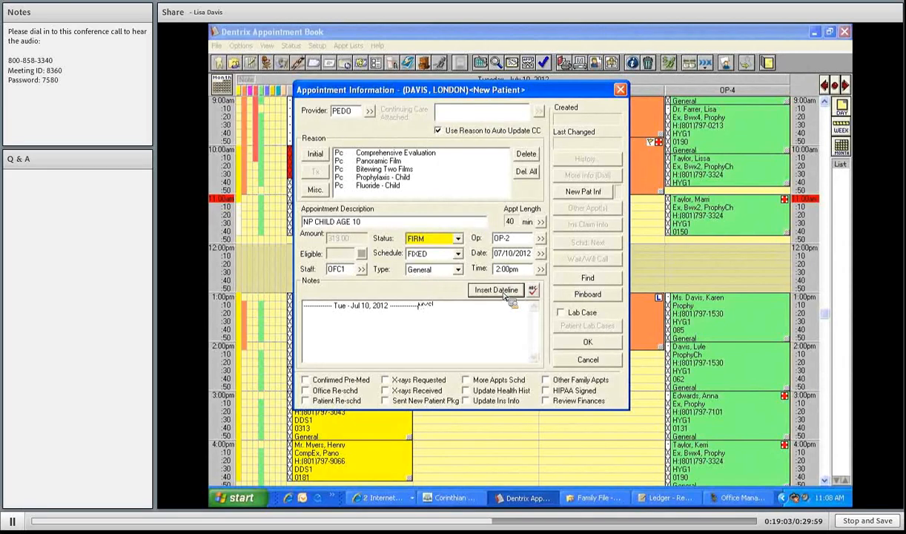
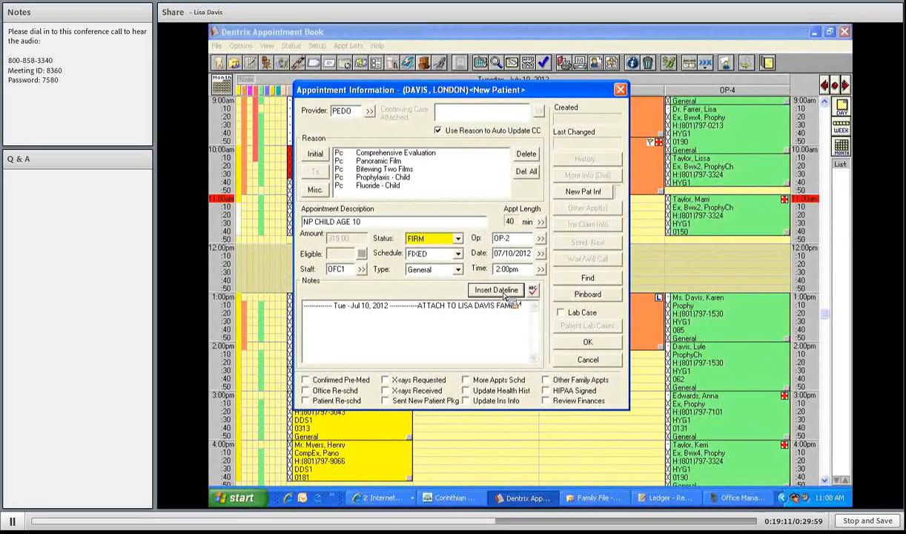
type("ILY, MOM HAS THE PHO")
key("BackSpace")
key("BackSpace")
key("BackSpace")
key("BackSpace")
key("BackSpace")
key("BackSpace")
key("BackSpace")
key("BackSpace")
key("BackSpace")
key("BackSpace")
key("BackSpace")
key("BackSpace")
key("BackSpace")
key("BackSpace")
key("BackSpace")
type("CALL")
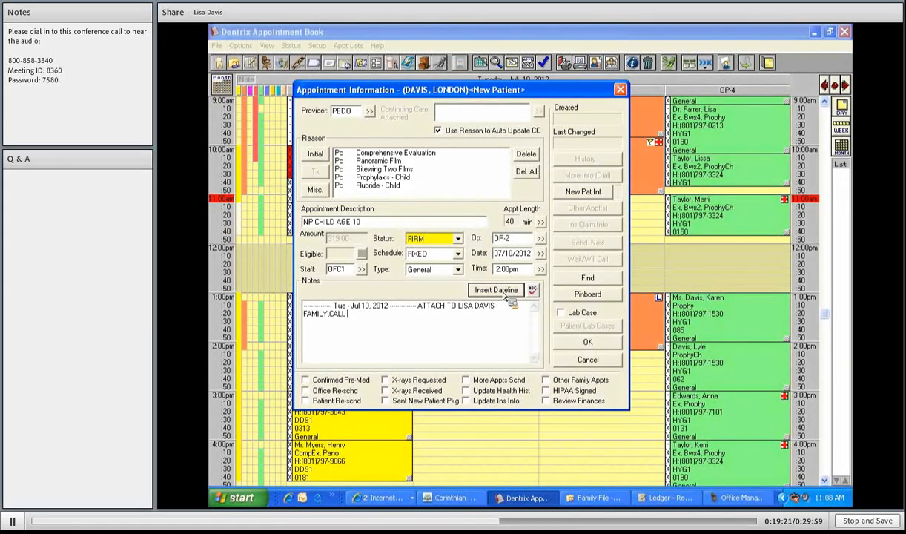
type(" MOM ON HER CALL")
key("BackSpace")
key("BackSpace")
key("BackSpace")
type("ELL")
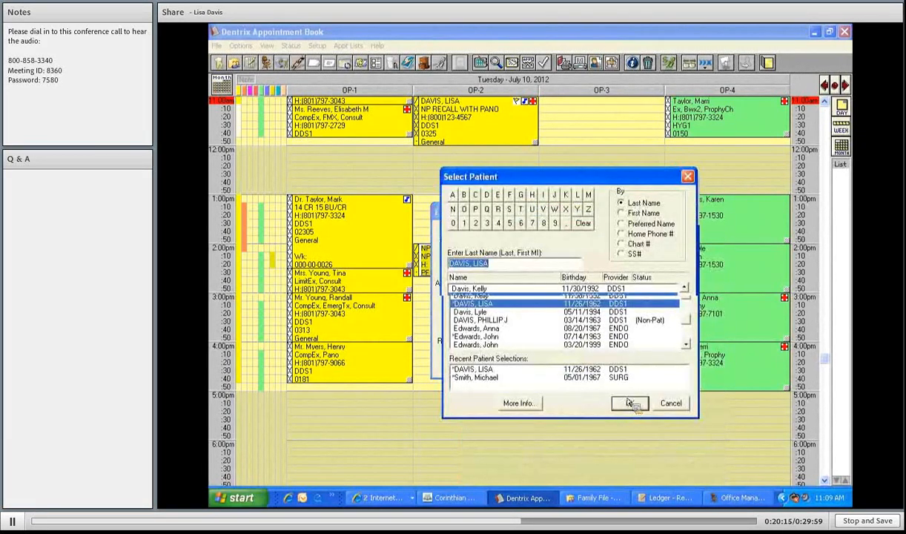
- Choose the mother in Select Patient as the second child's referrer
double_click(512, 371)
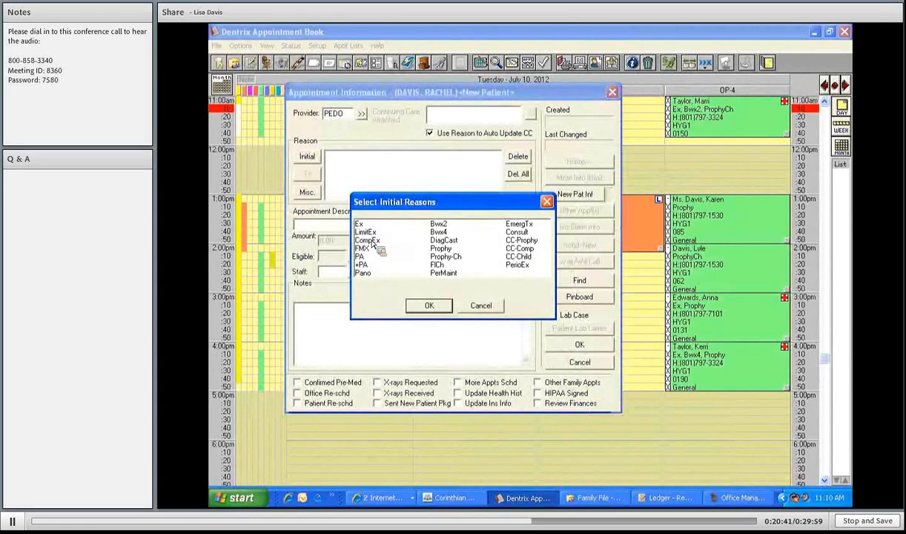
- Choose CompEx, Pano, Bwx4 and Prophy as the second child's initial reasons
left_click(372, 242)
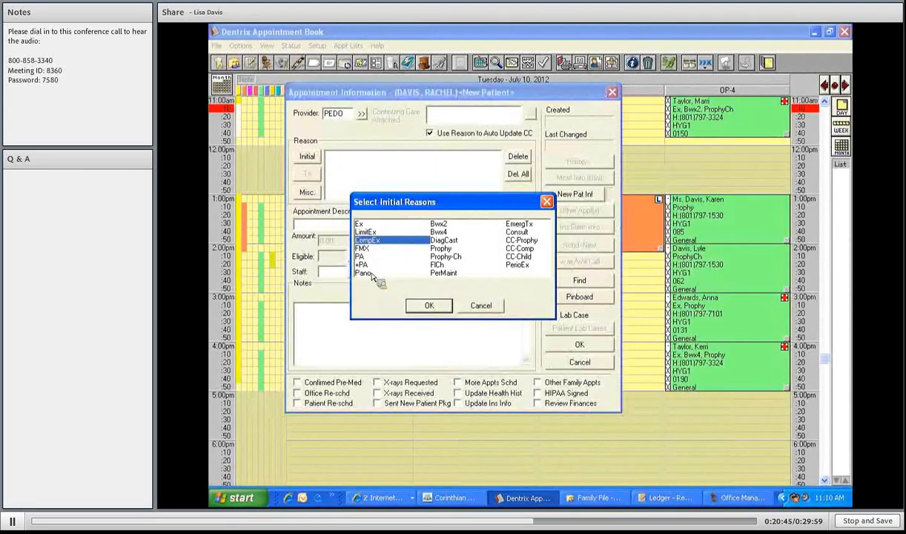
left_click(371, 274)
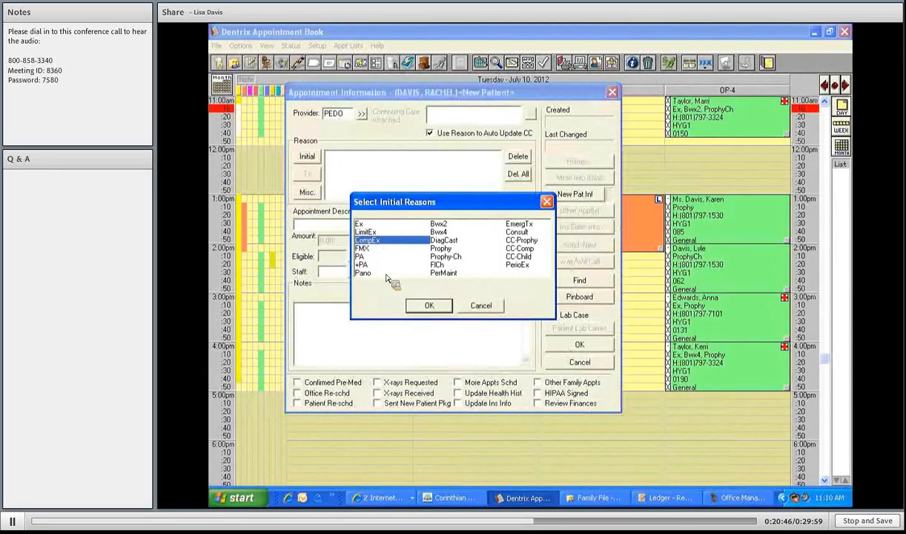
left_click(439, 232)
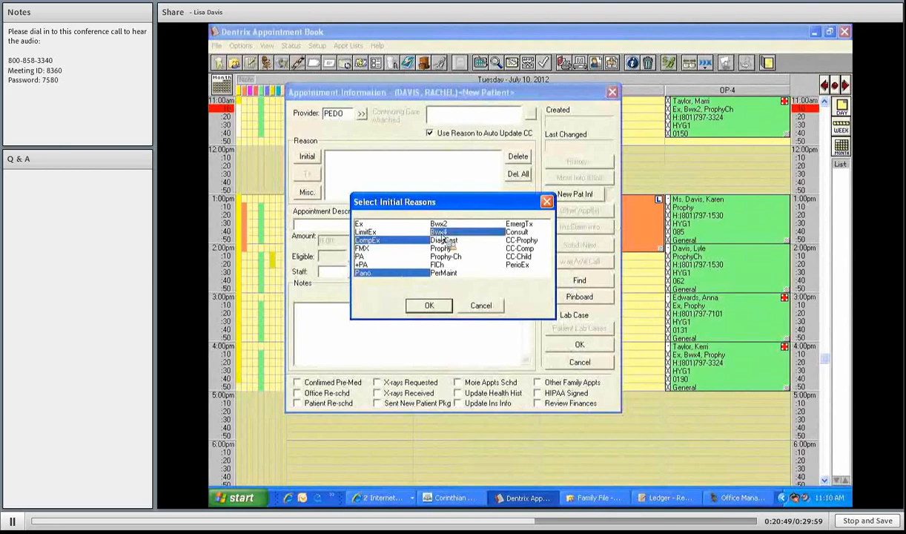
left_click(441, 249)
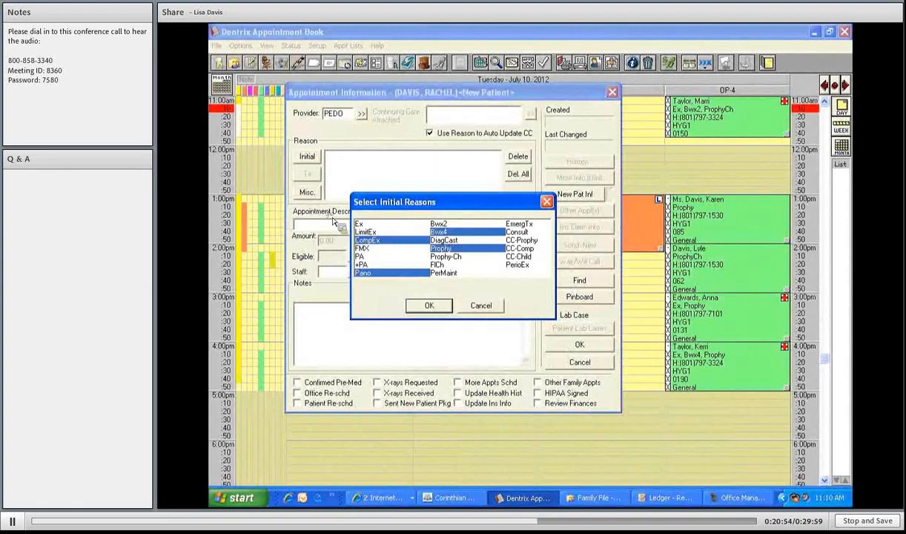
- Accept the four reasons, enter NP CHILD AGE 16 BRACES, and set a 70-minute pattern
key("Return")
type("NP CHILD")
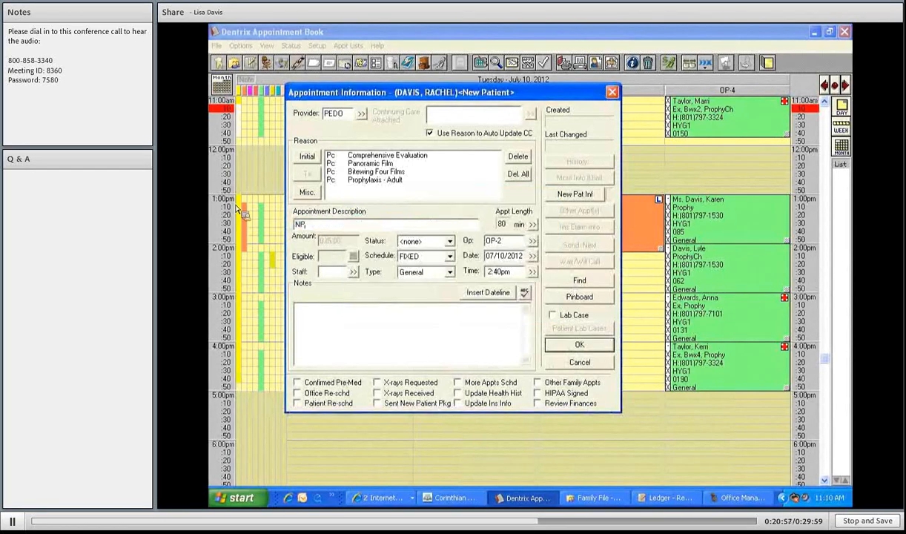
type(" AGE 16 BRACES")
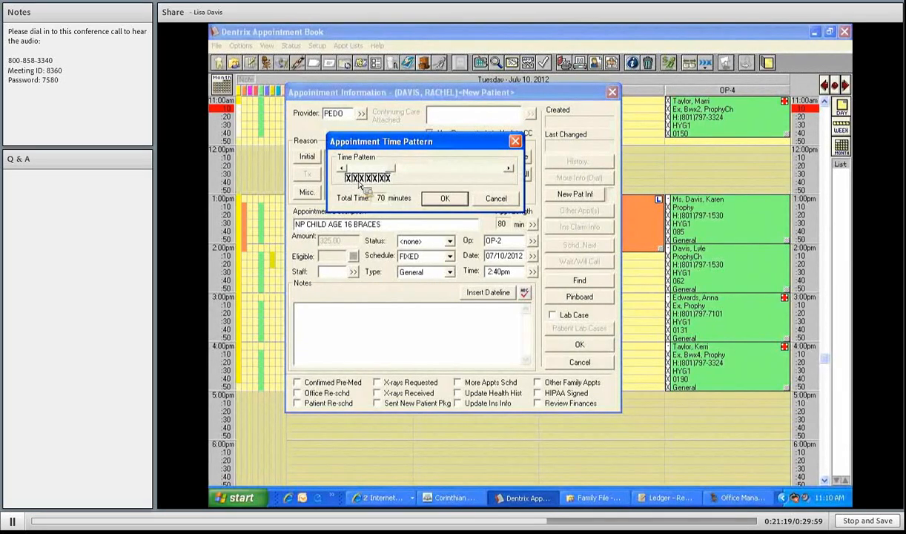
left_click(348, 179)
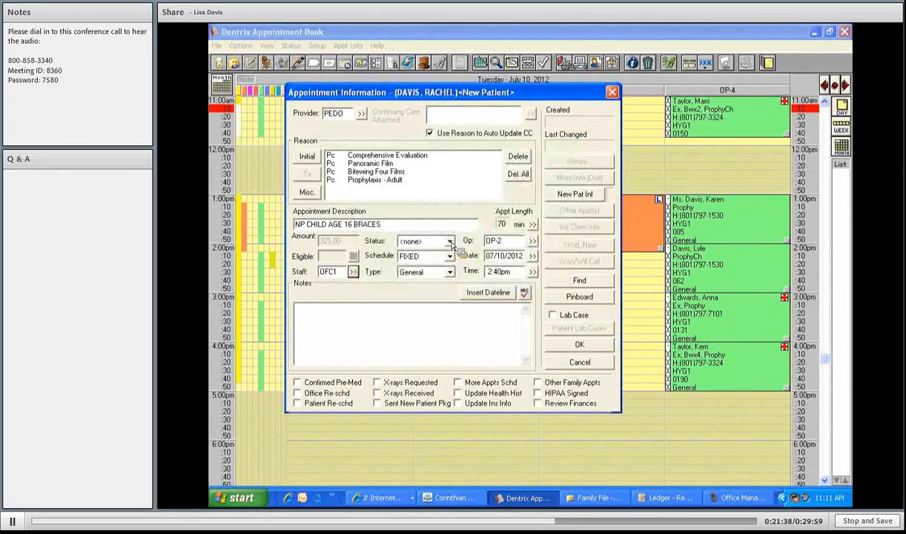
left_click(450, 243)
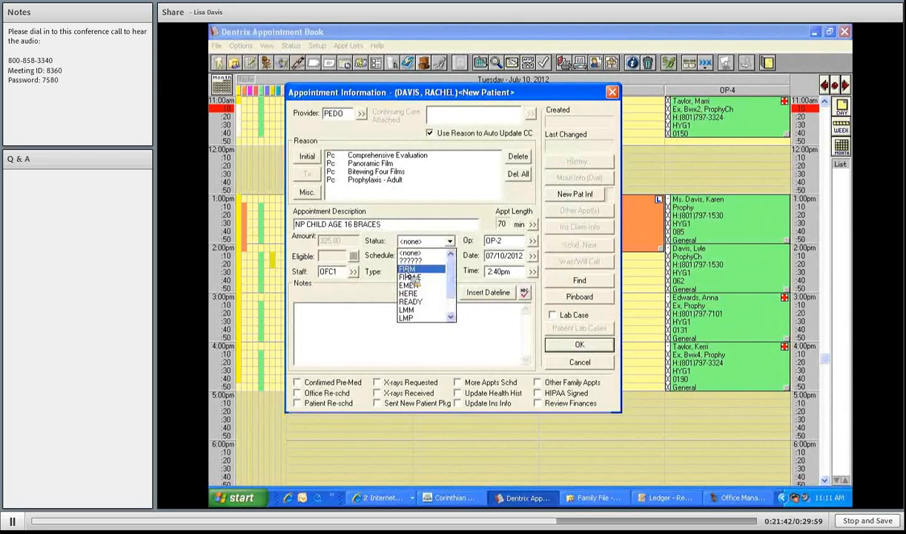
- Set status to FIRM, add a dated note to attach to the mother's family, and save
left_click(409, 272)
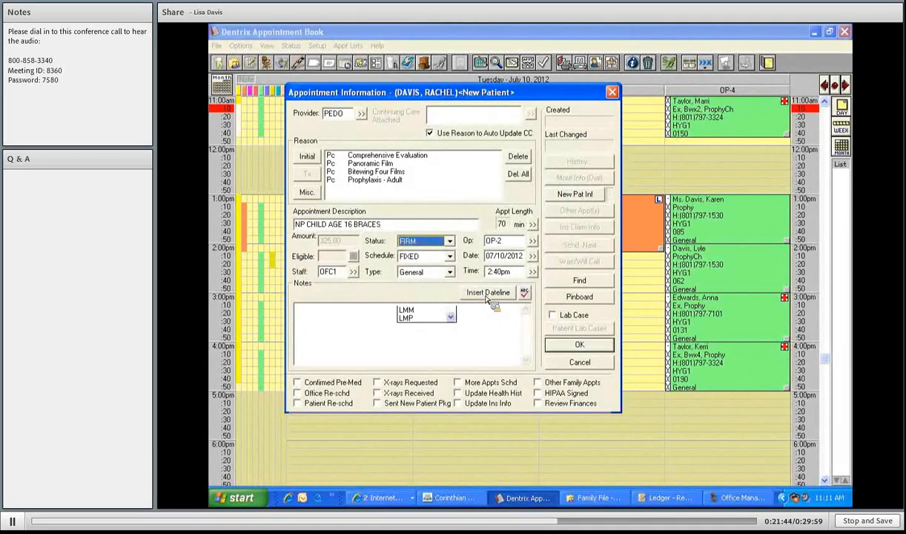
left_click(487, 293)
type("ATT")
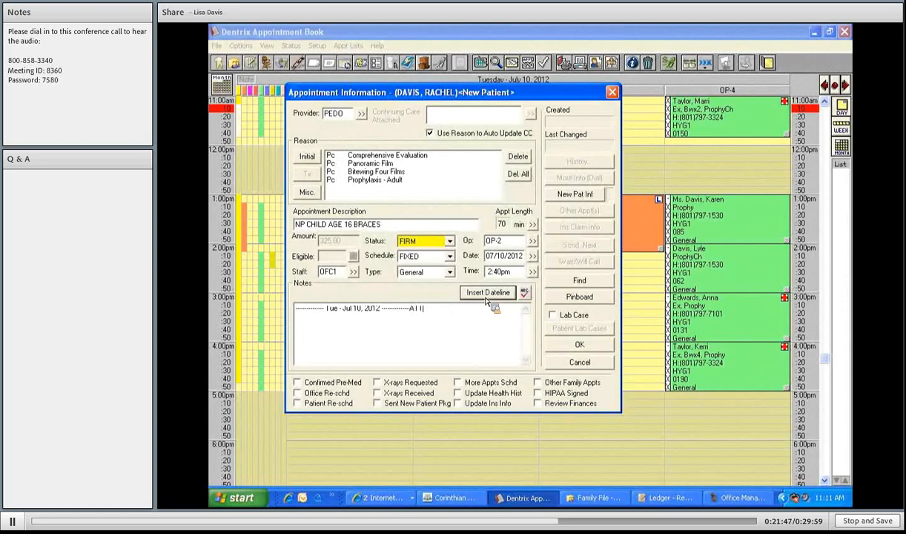
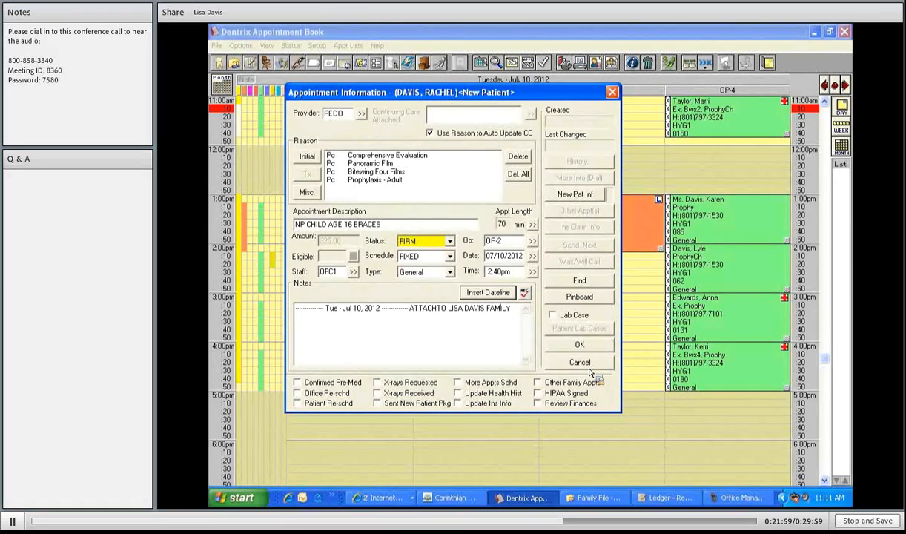
key("Return")
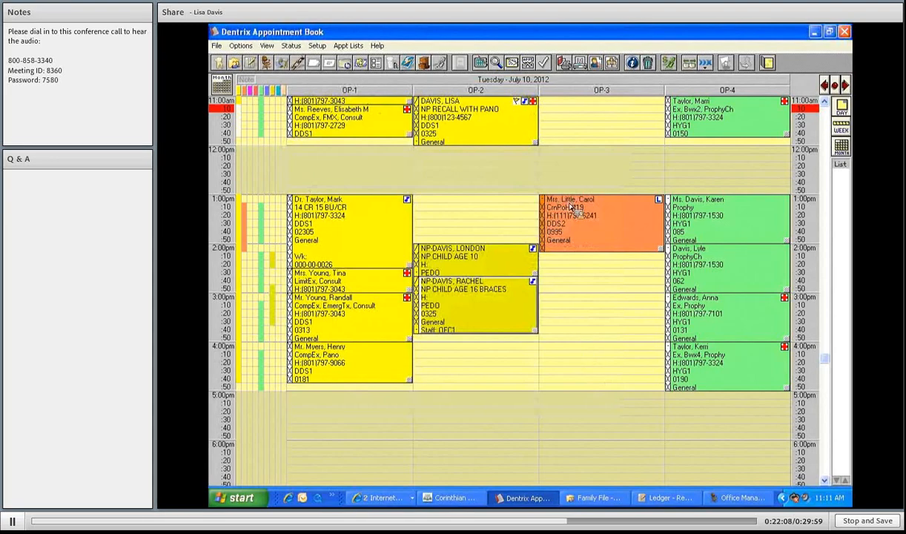
- Scroll the schedule to check both children's OP-2 appointments on July 10, 2012
scroll(571, 207, "up", 4)
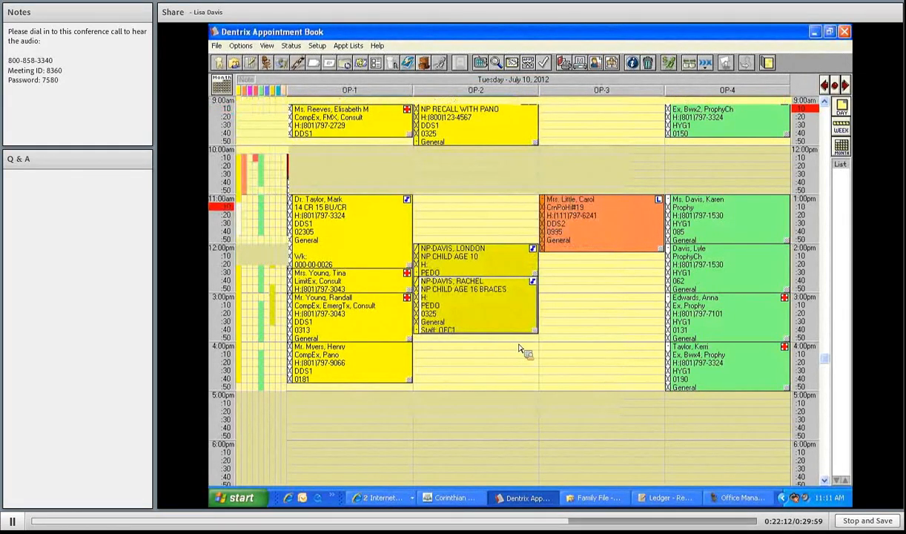
scroll(523, 348, "up", 2)
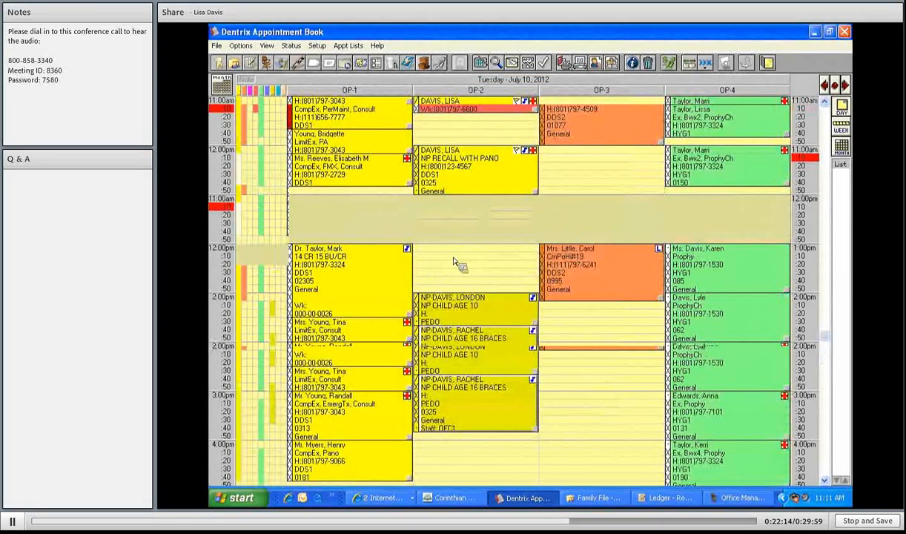
scroll(415, 278, "down", 2)
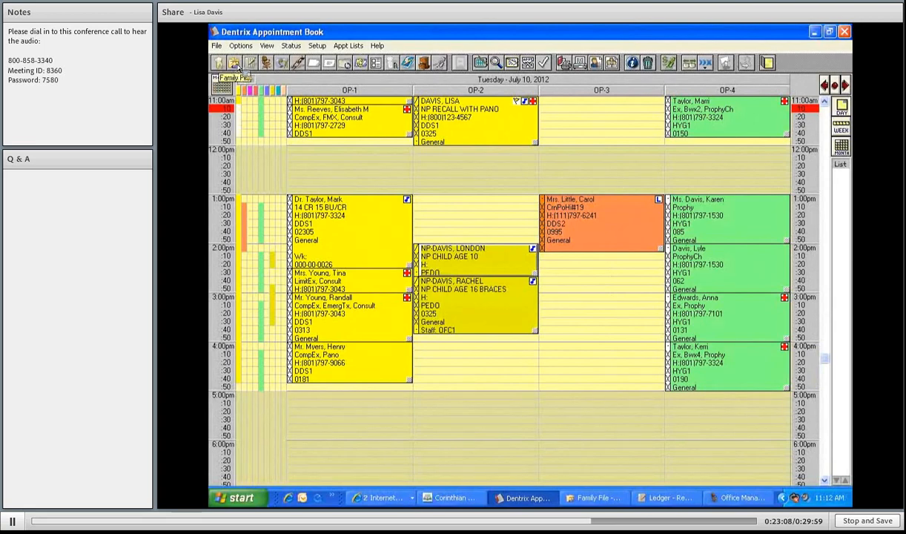
- Open this family's Family File and begin adding a new patient with an appointment
left_click(236, 65)
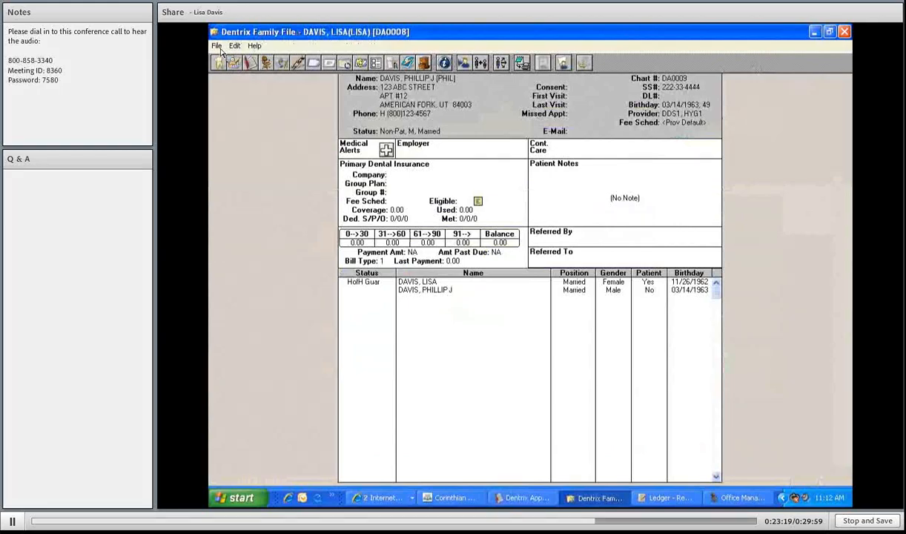
left_click(217, 46)
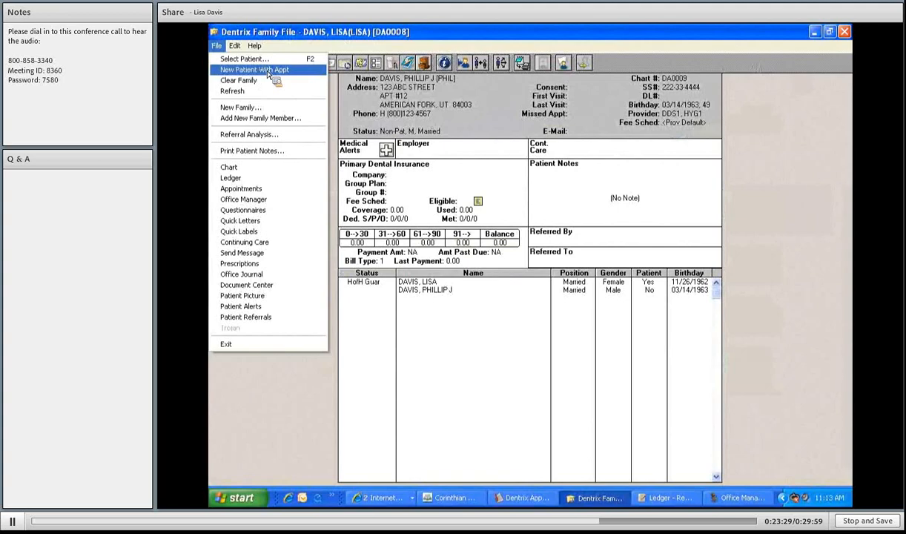
left_click(269, 72)
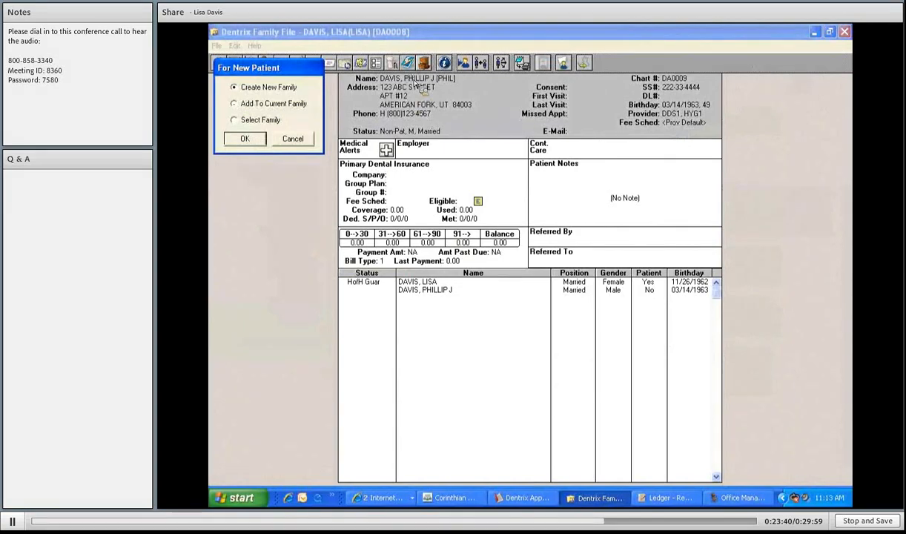
- Create a new family and enter preferred name 'LON', status Patient, gender Female, marital status Child
key("Return")
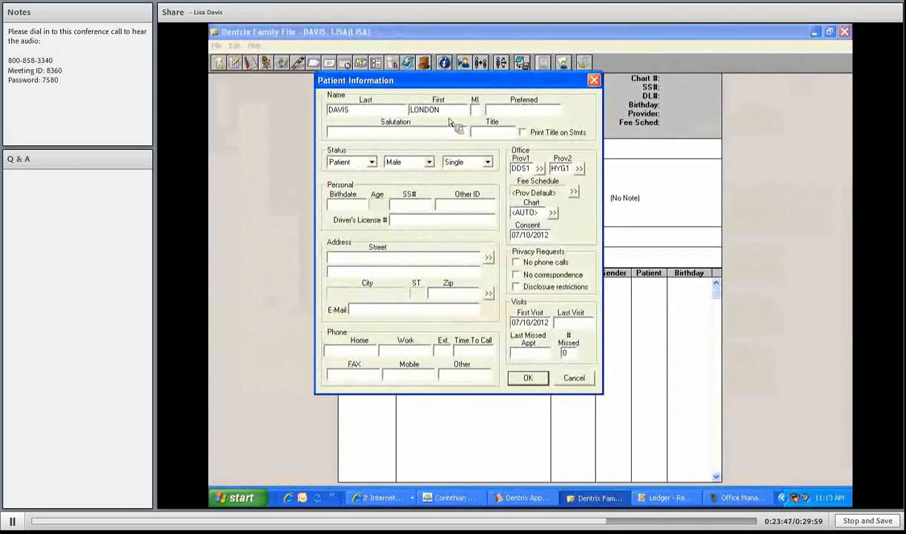
left_click(490, 111)
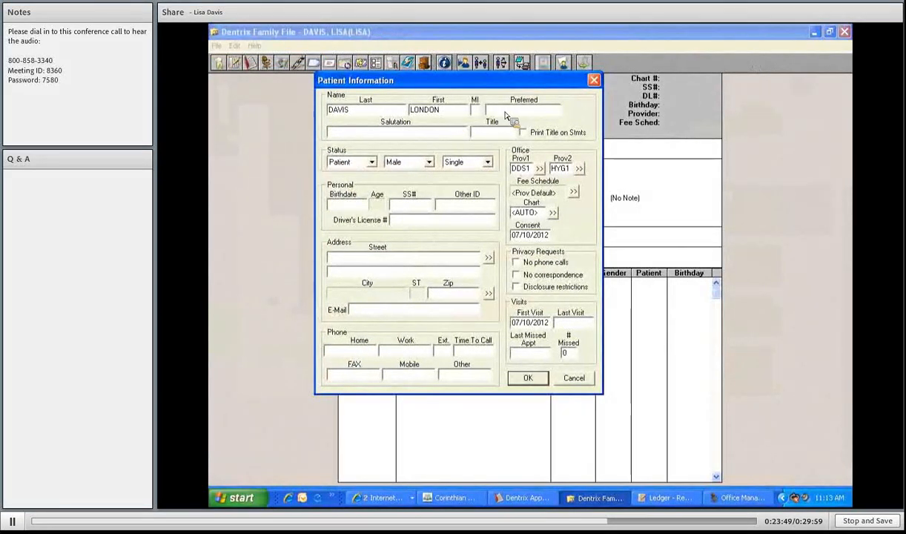
type("LONDON")
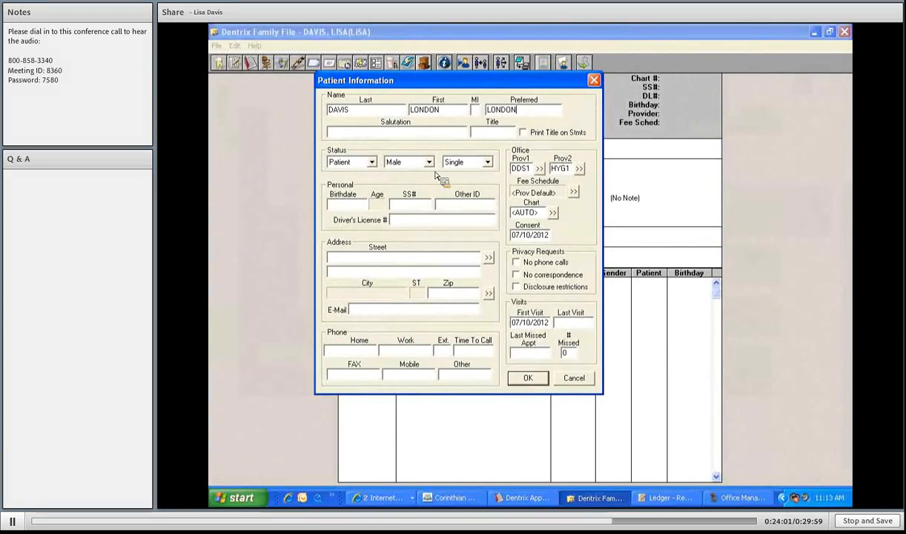
left_click(372, 163)
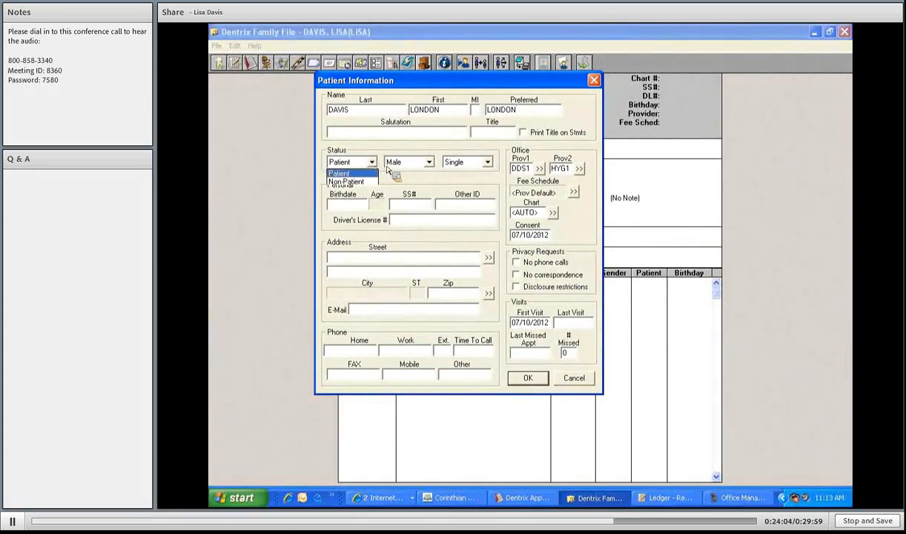
left_click(428, 166)
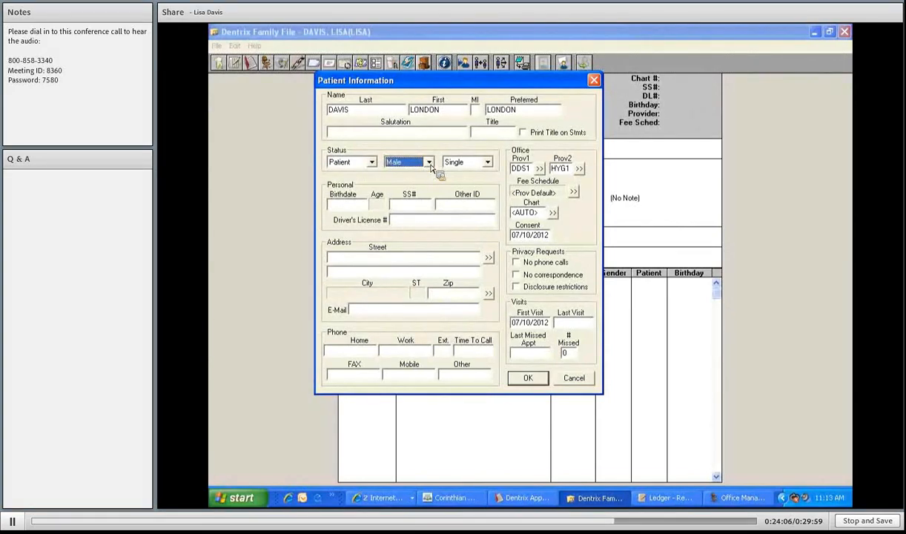
left_click(428, 164)
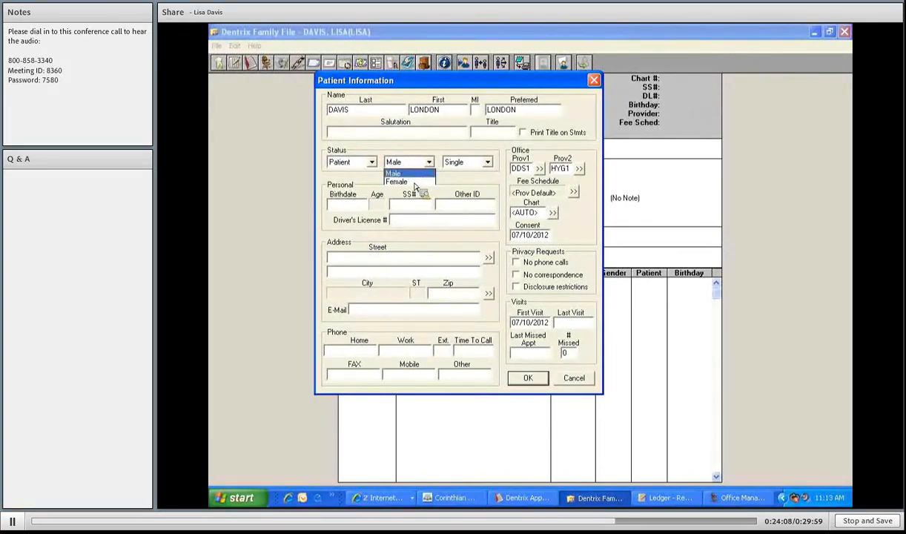
left_click(415, 183)
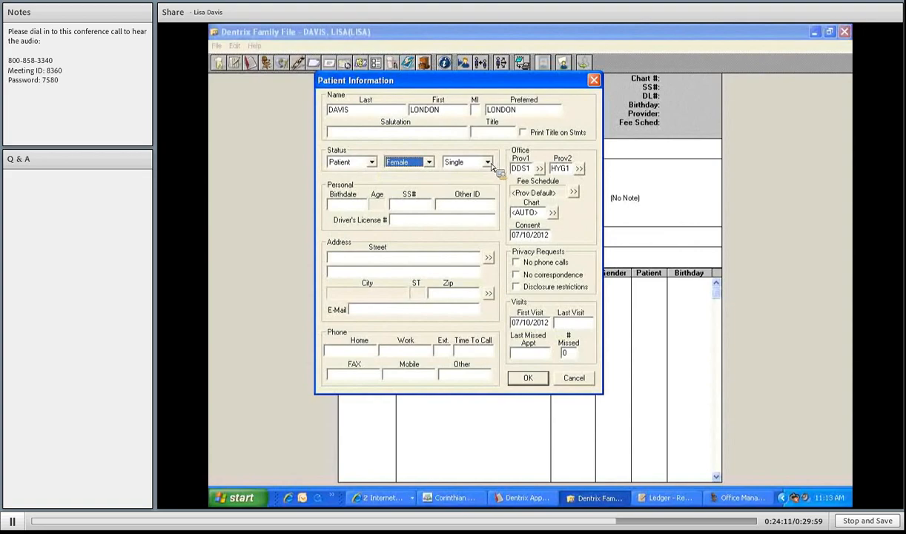
left_click(488, 163)
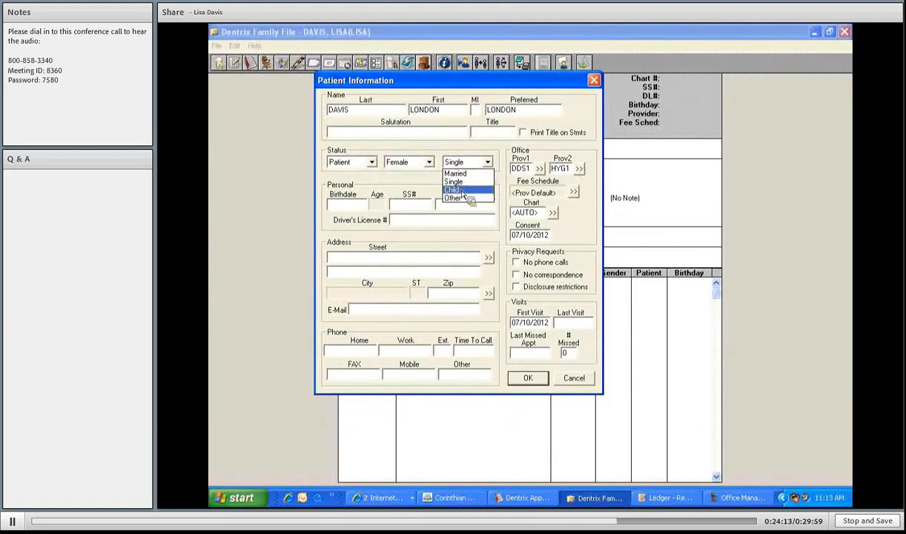
left_click(462, 191)
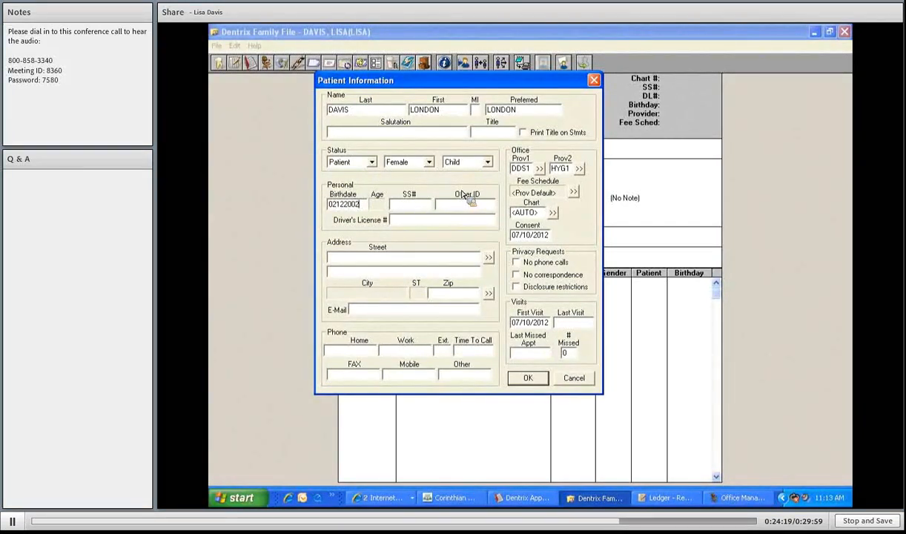
key("Tab")
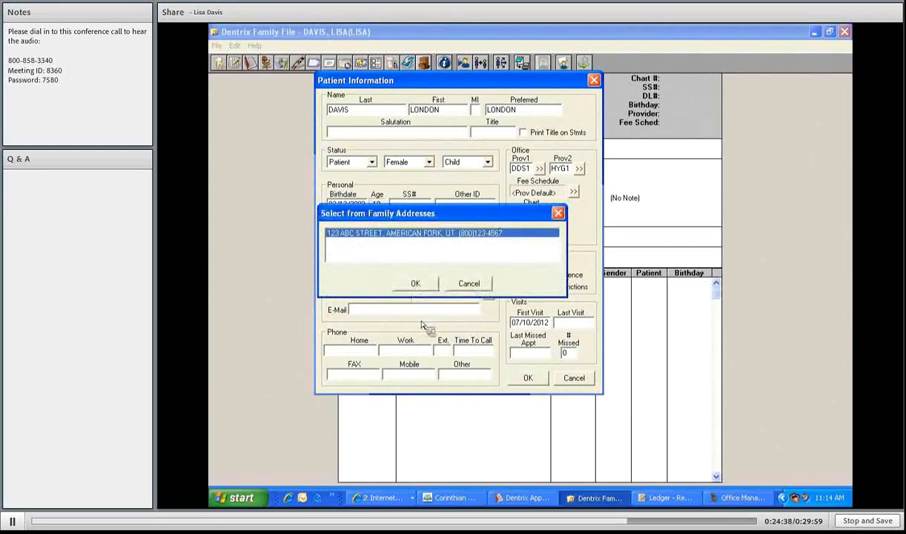
key("Return")
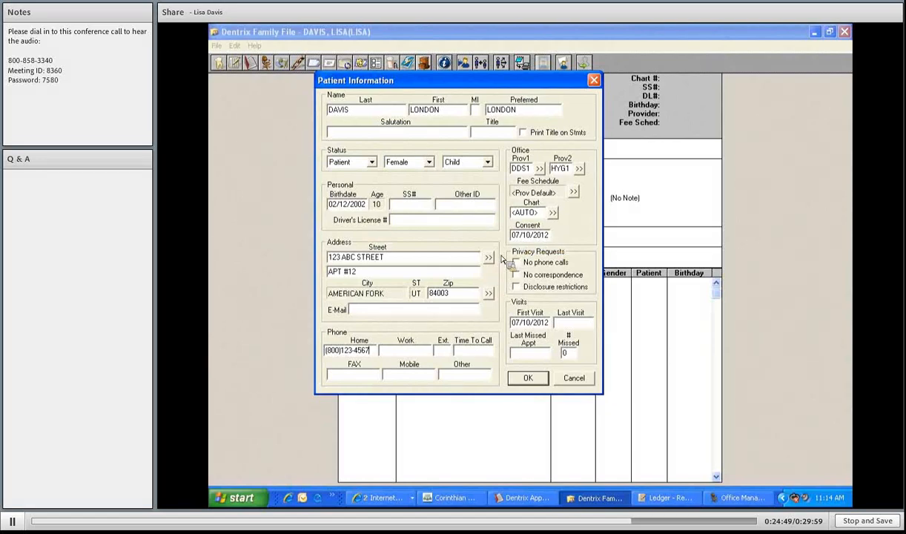
left_click(529, 378)
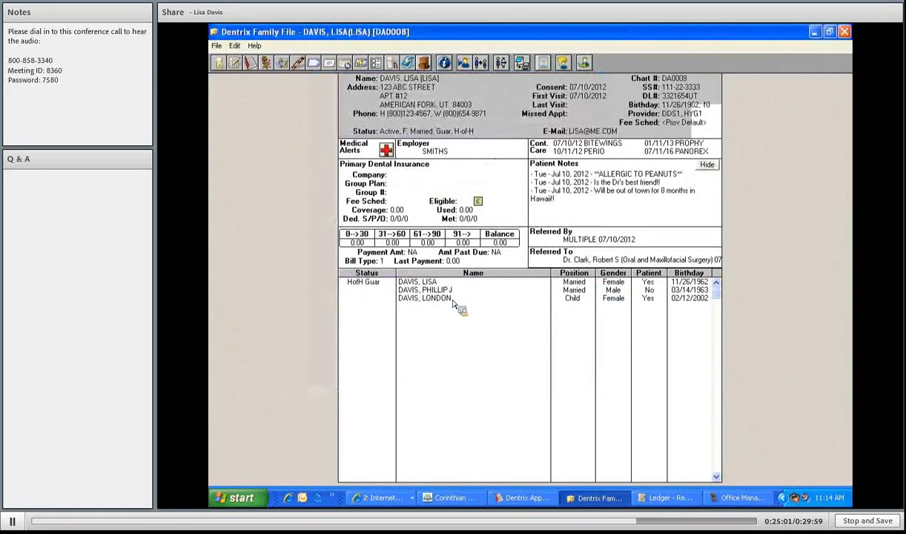
- Display the new child's record and review her medical alerts, closing them without adding any
double_click(453, 300)
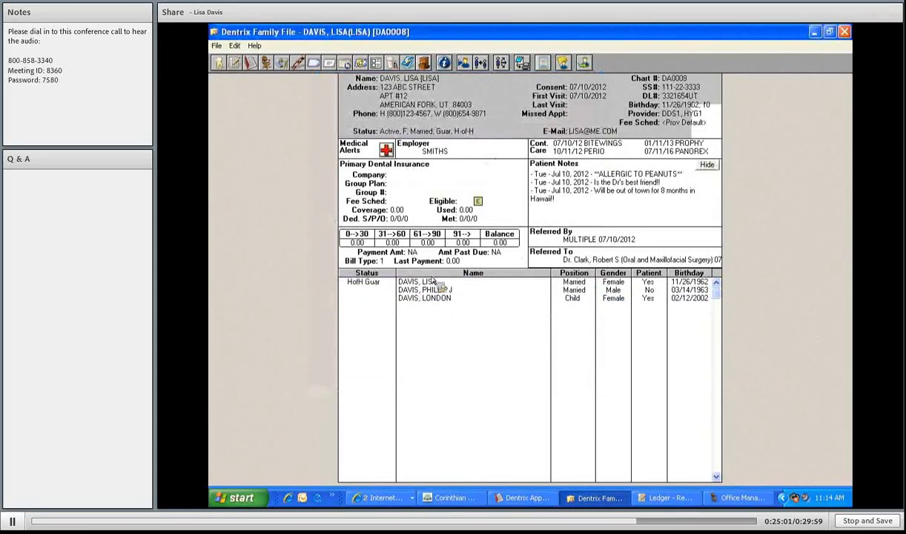
left_click(386, 150)
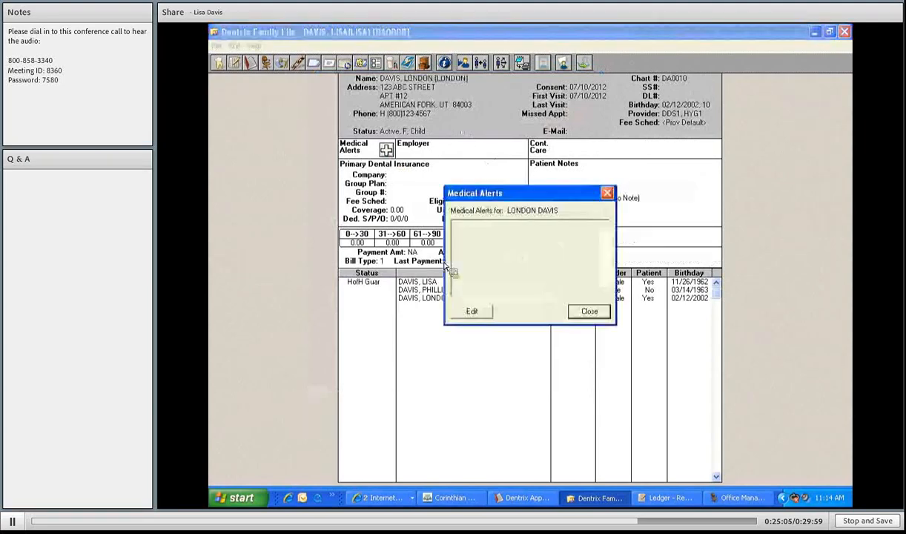
left_click(473, 312)
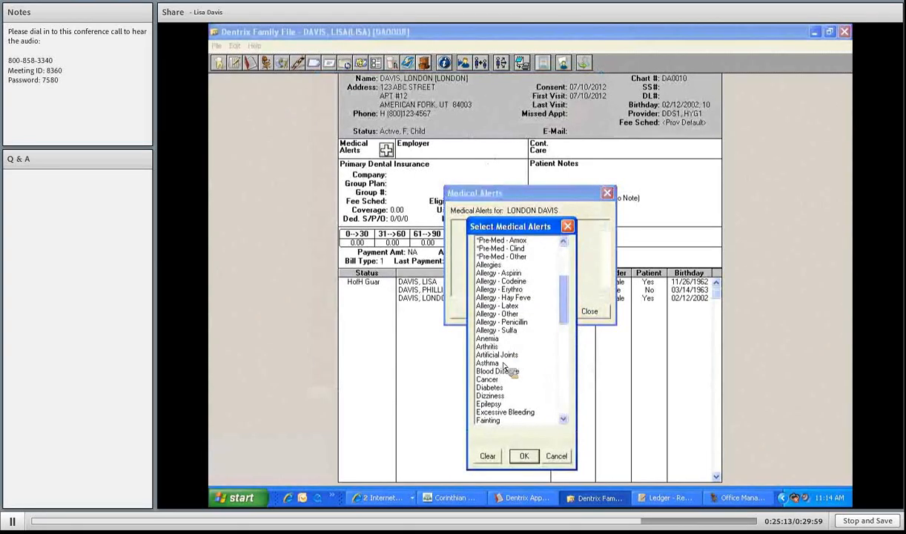
scroll(509, 370, "down", 6)
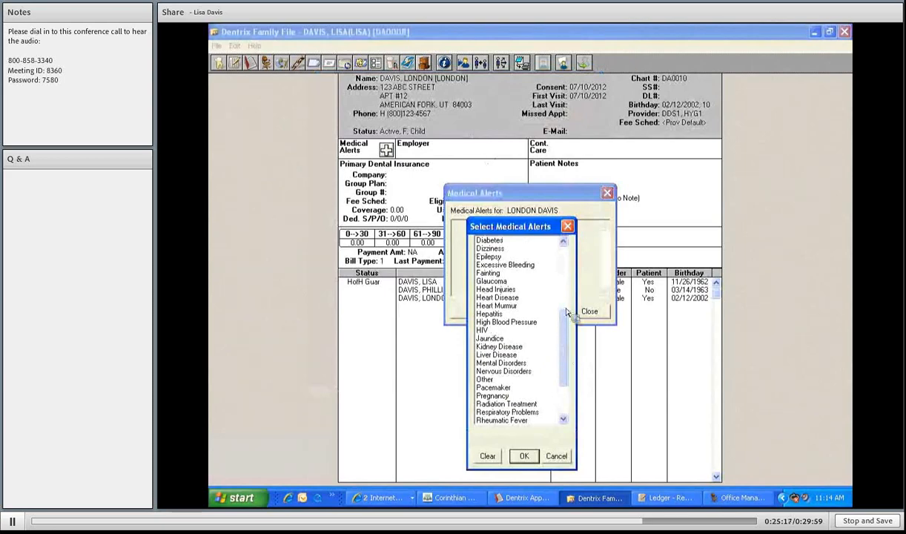
scroll(569, 229, "down", 2)
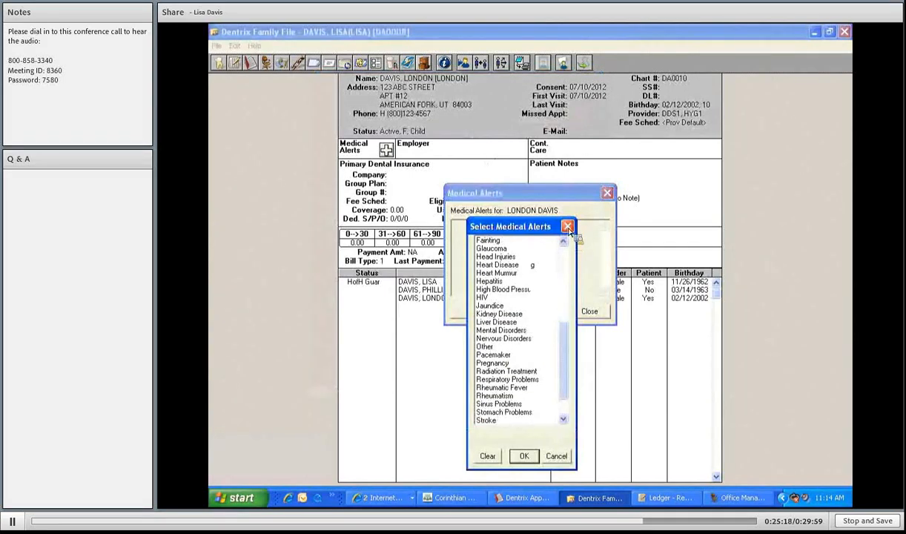
left_click(608, 194)
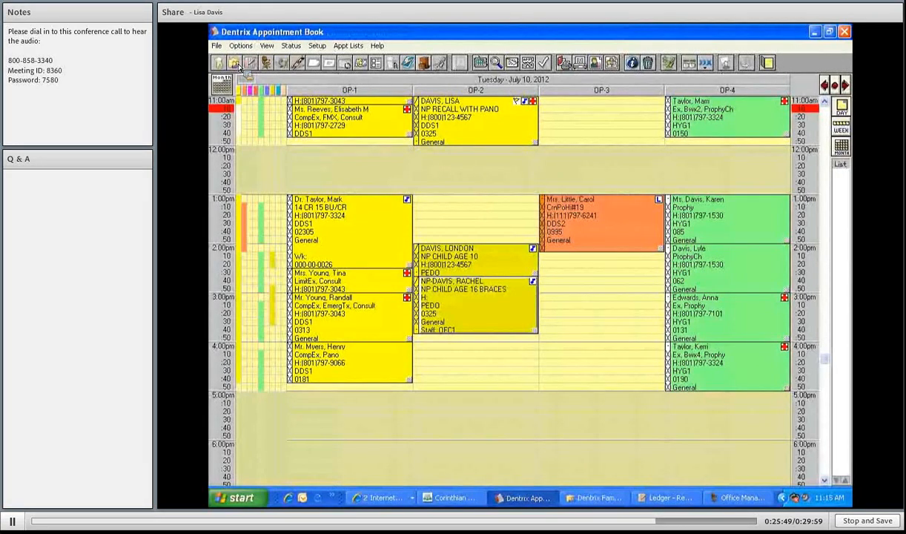
left_click(478, 64)
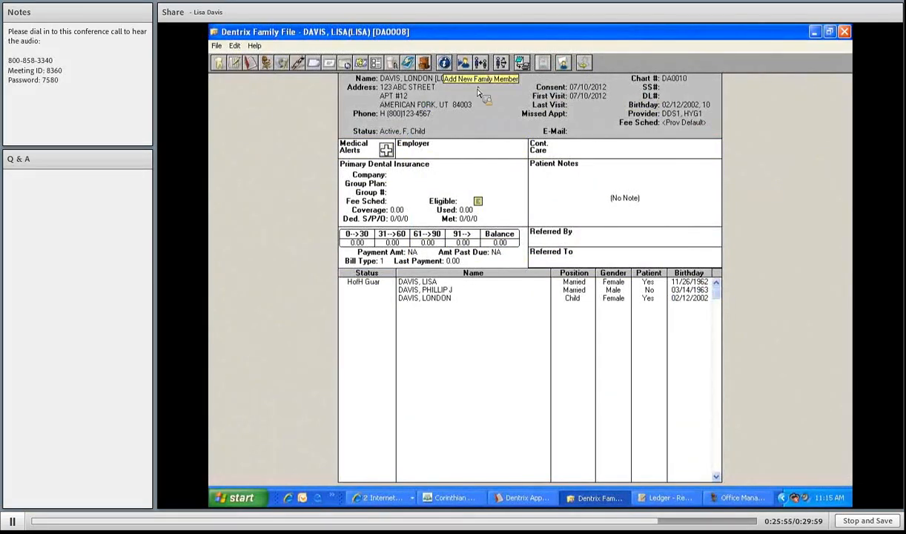
left_click(216, 46)
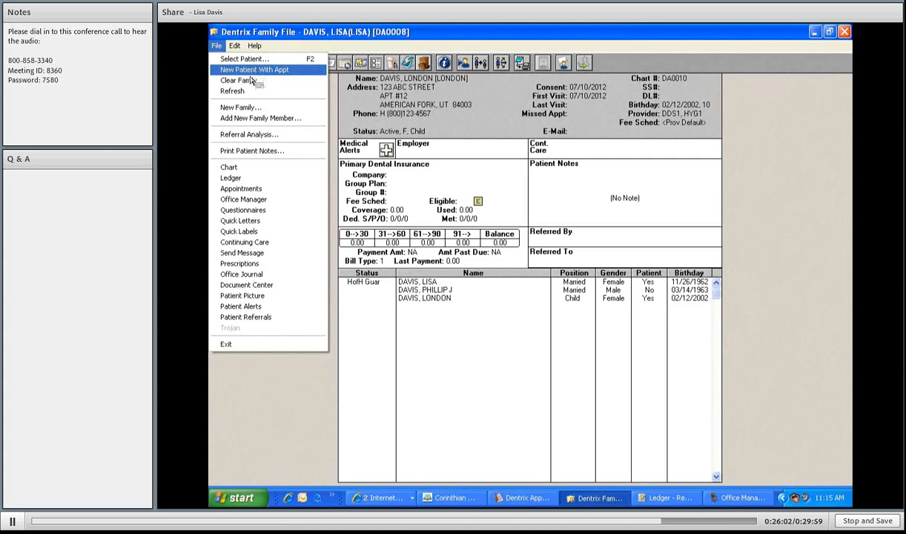
- Add another new patient to the family with gender Female and marital status Child
left_click(253, 73)
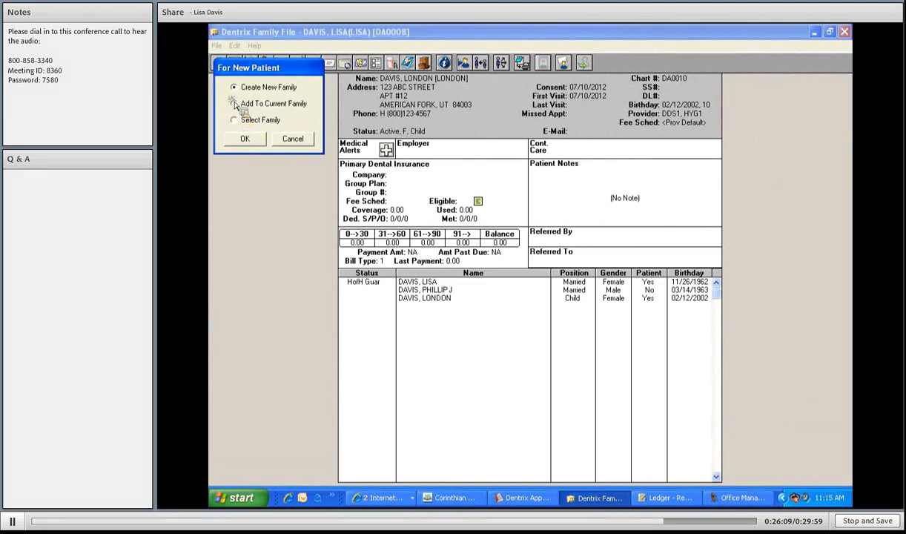
left_click(245, 139)
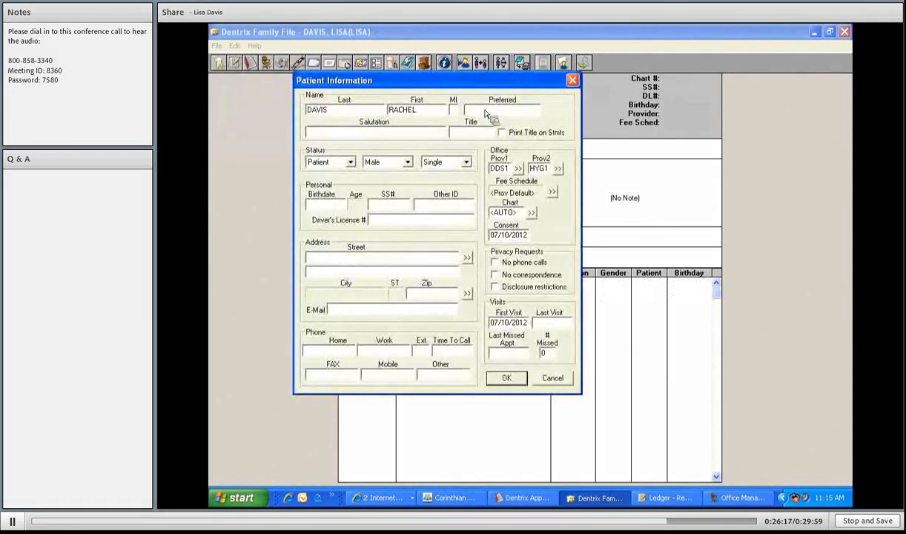
left_click(485, 111)
key("Tab")
key("f")
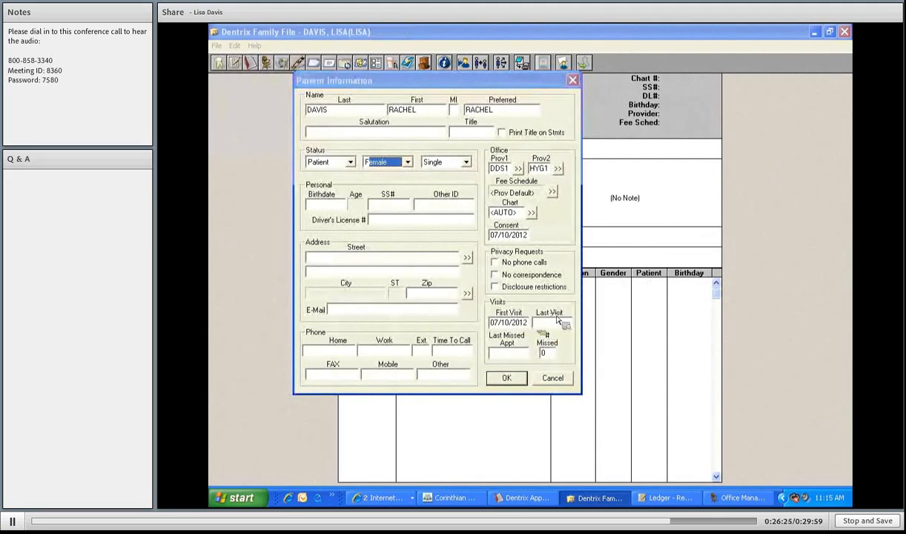
left_click(458, 164)
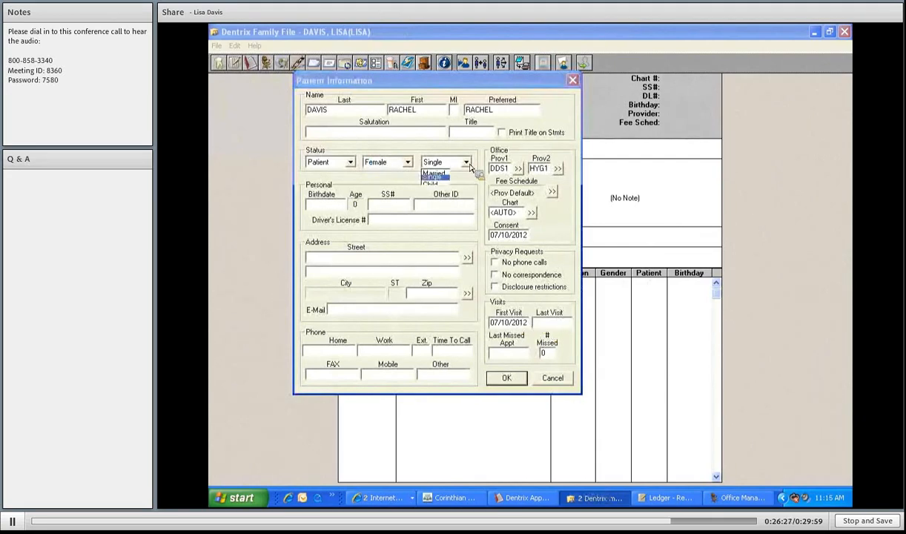
left_click(424, 183)
- Enter birthdate 01/20/1998, use the family address and phone, and save the patient
left_click(315, 208)
type("01/20/9")
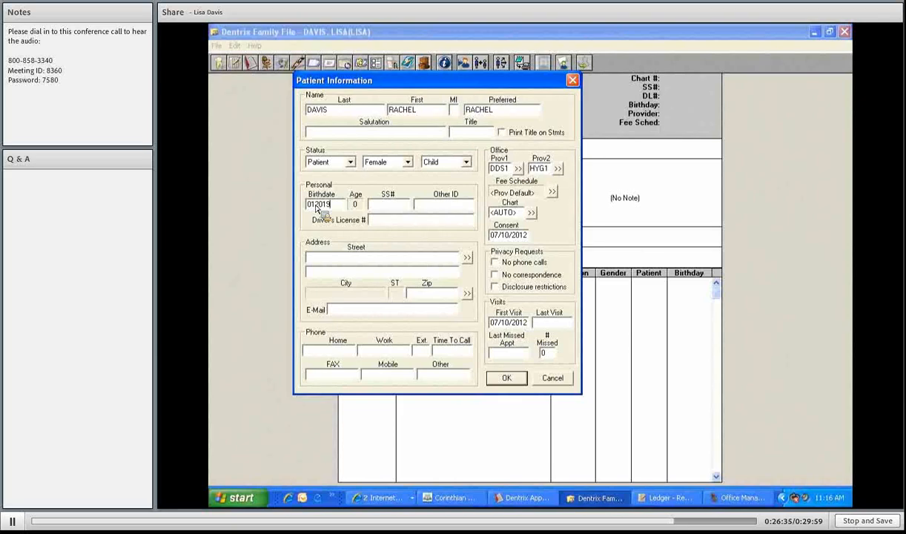
type("1998")
key("Tab")
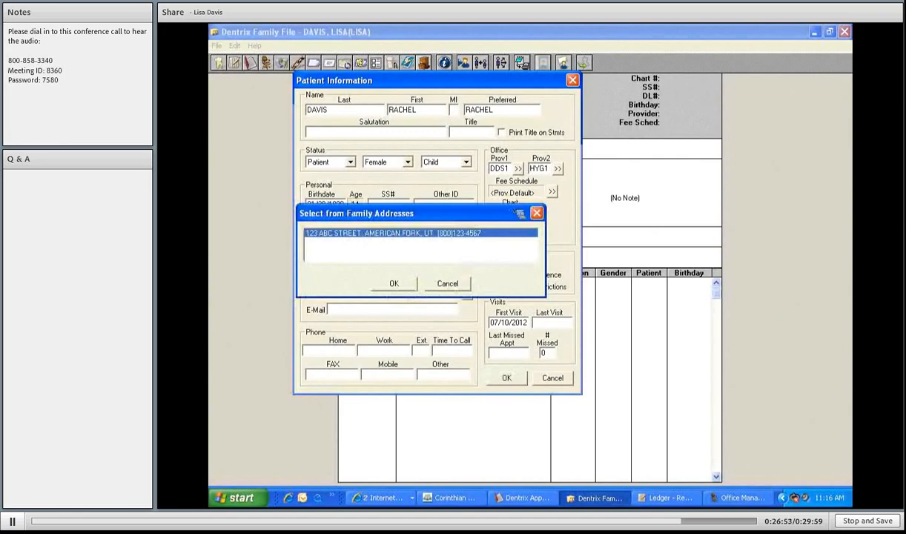
key("Return")
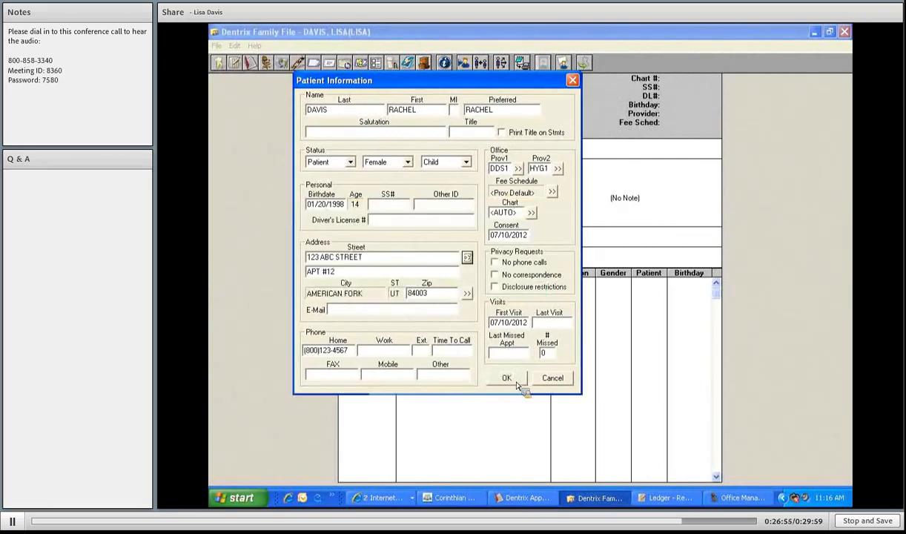
left_click(517, 382)
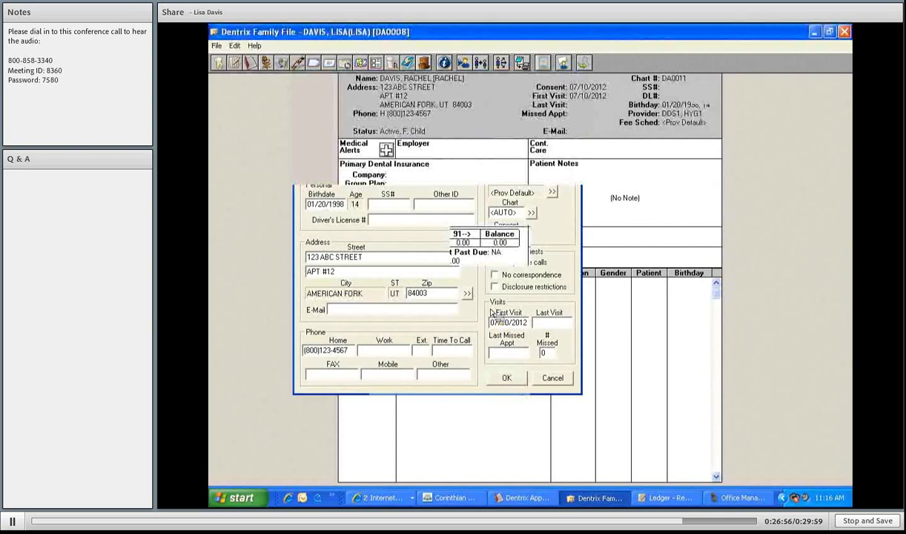
- Record a medical alert on the 14-year-old daughter's record, then switch to the Appointment Book
left_click(387, 150)
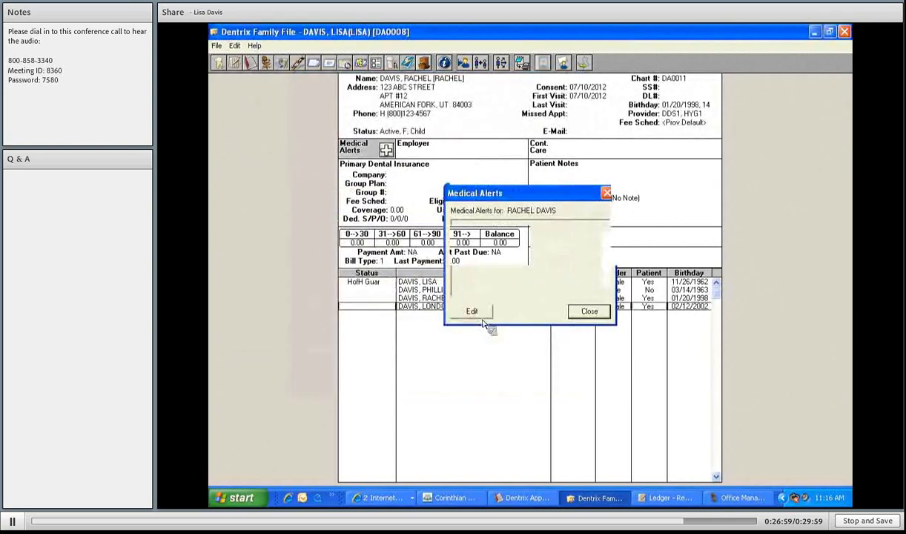
left_click_drag(567, 275, 567, 353)
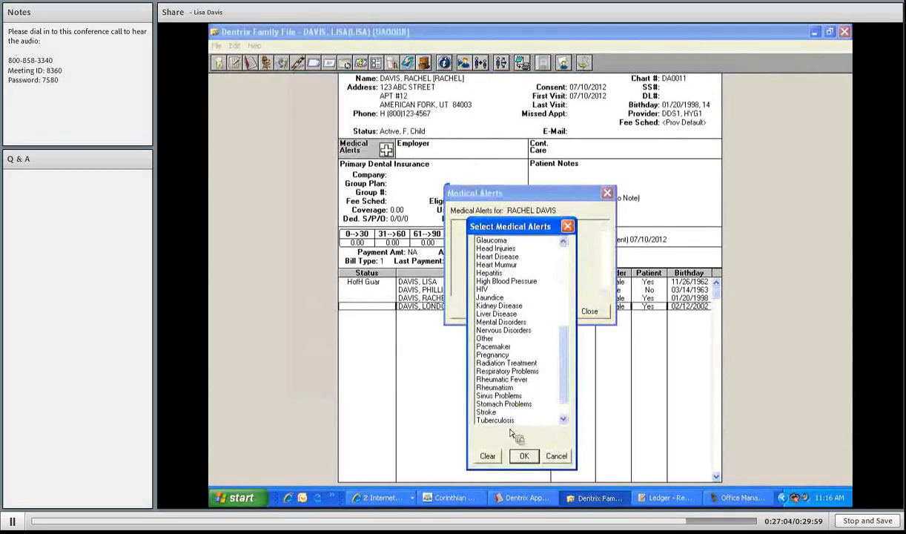
left_click(585, 312)
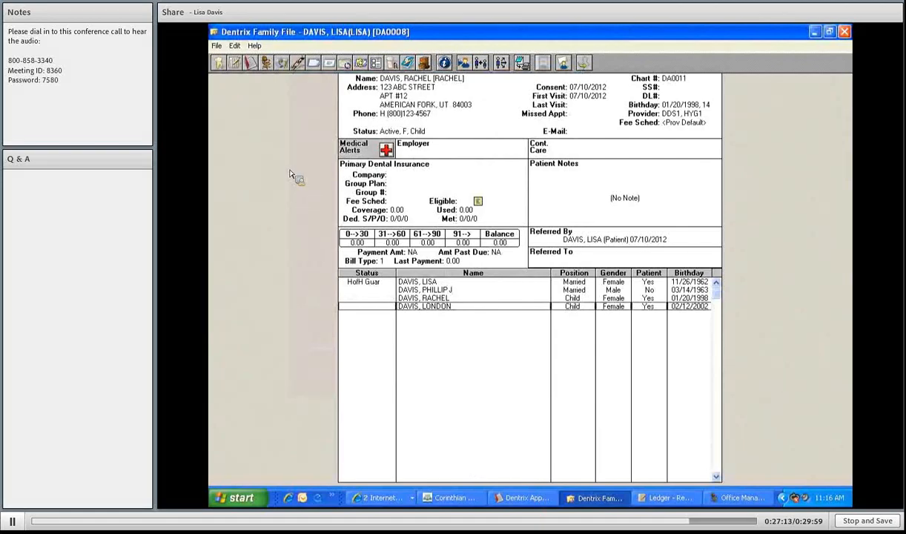
left_click(221, 48)
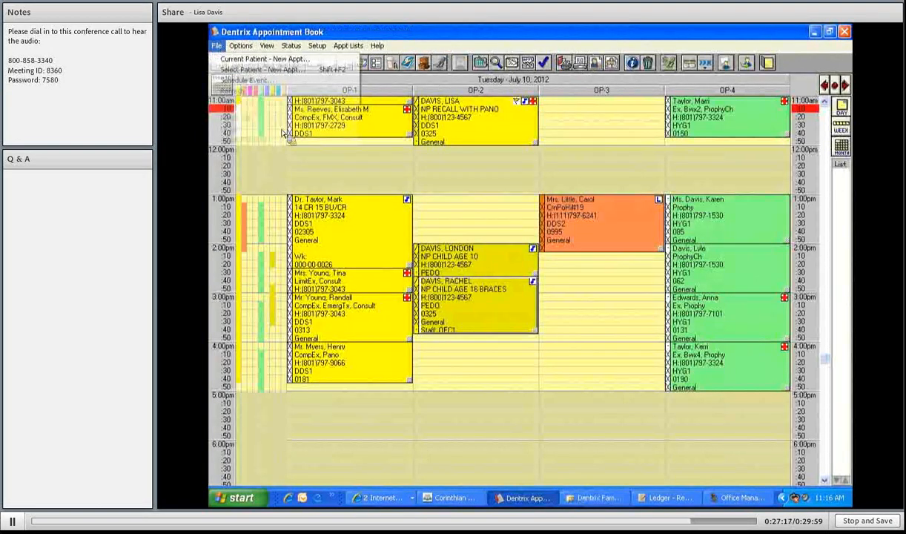
left_click(603, 327)
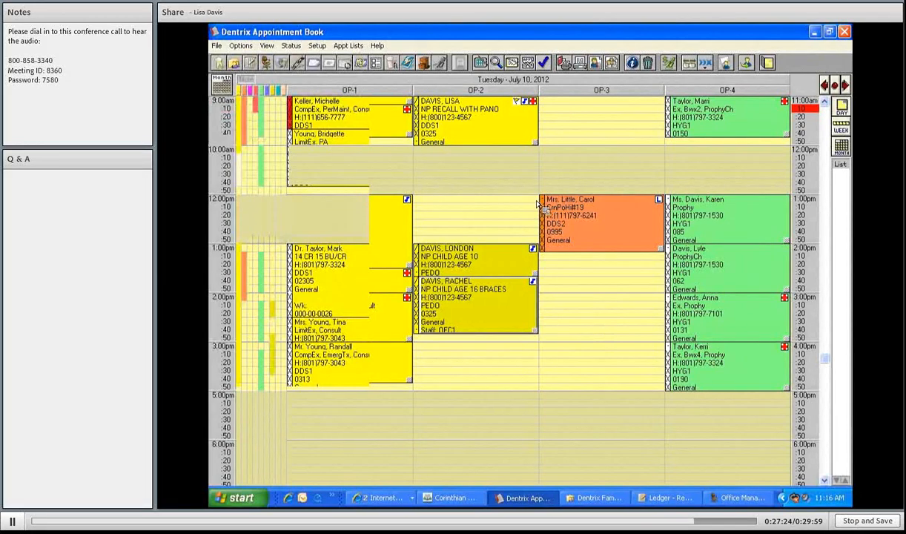
scroll(539, 205, "up", 4)
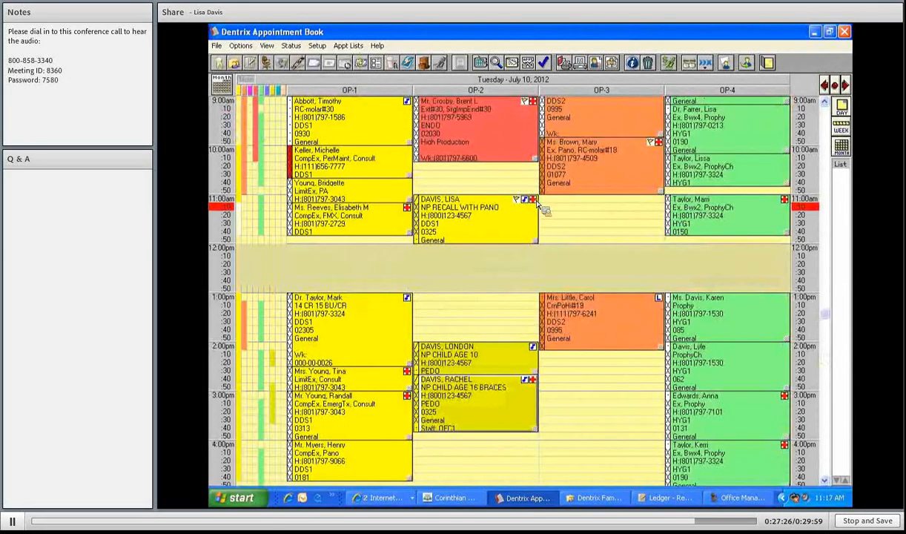
left_click(532, 199)
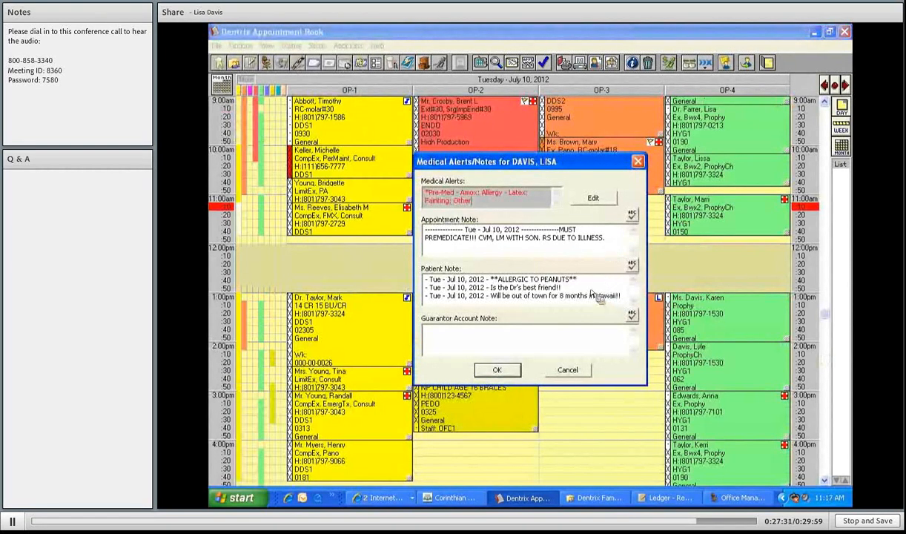
left_click_drag(577, 281, 531, 279)
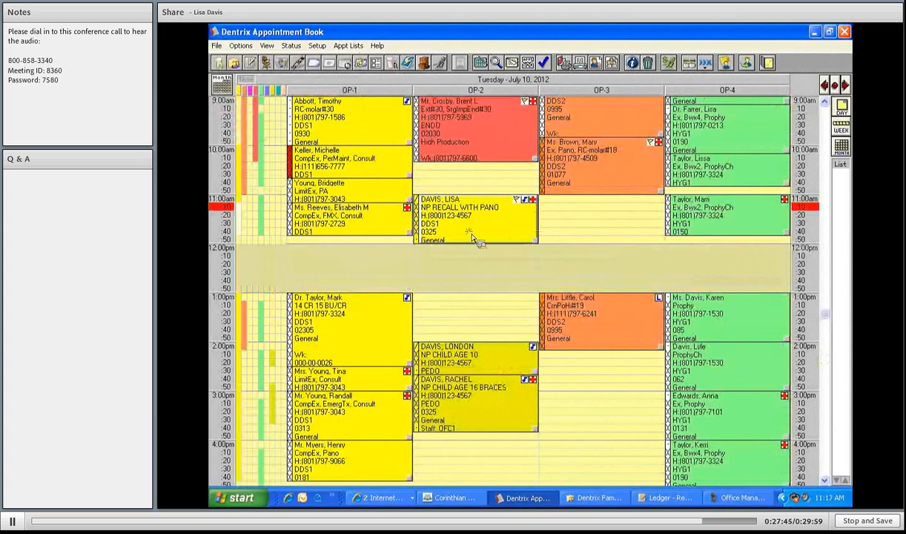
left_click(534, 240)
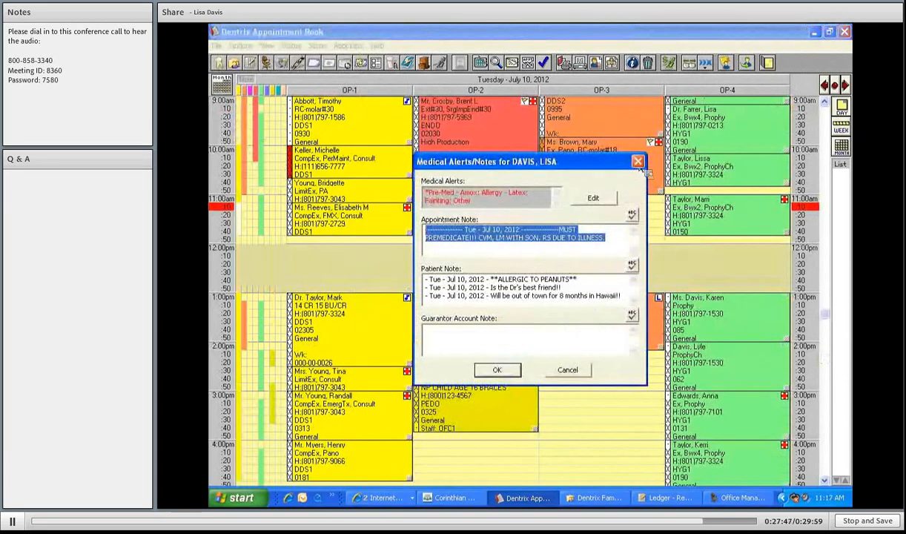
left_click(567, 370)
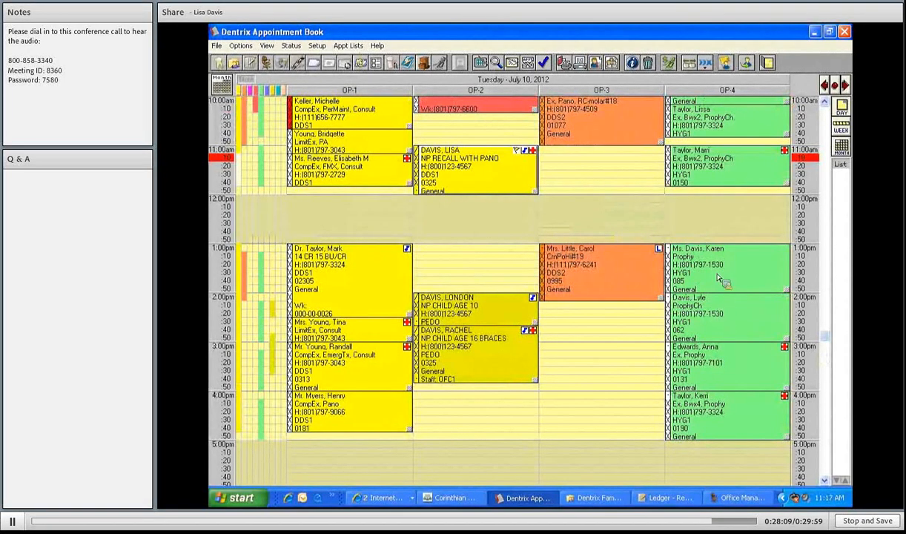
- Move the 1:00pm Prophy and 2:00pm ProphyCh OP-4 appointments onto the Pinboard
left_click_drag(717, 283, 714, 314)
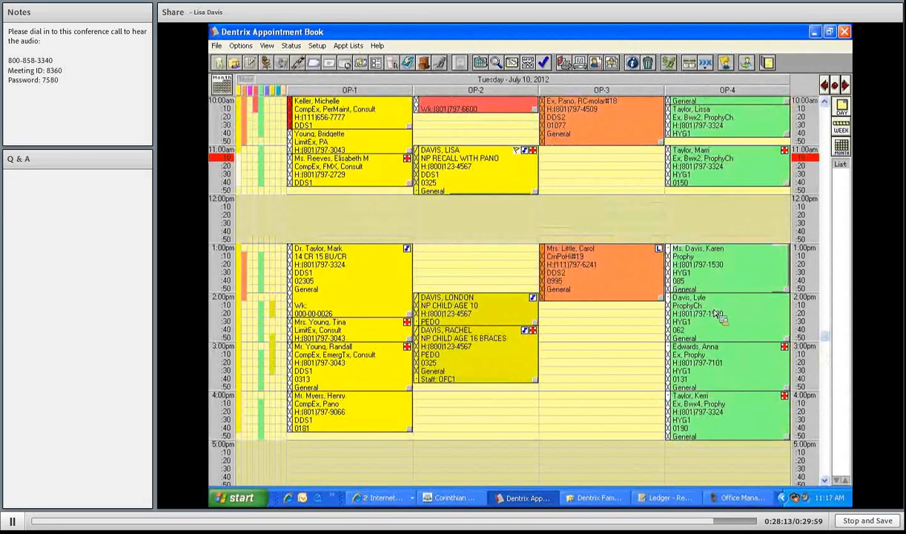
left_click_drag(714, 314, 639, 379)
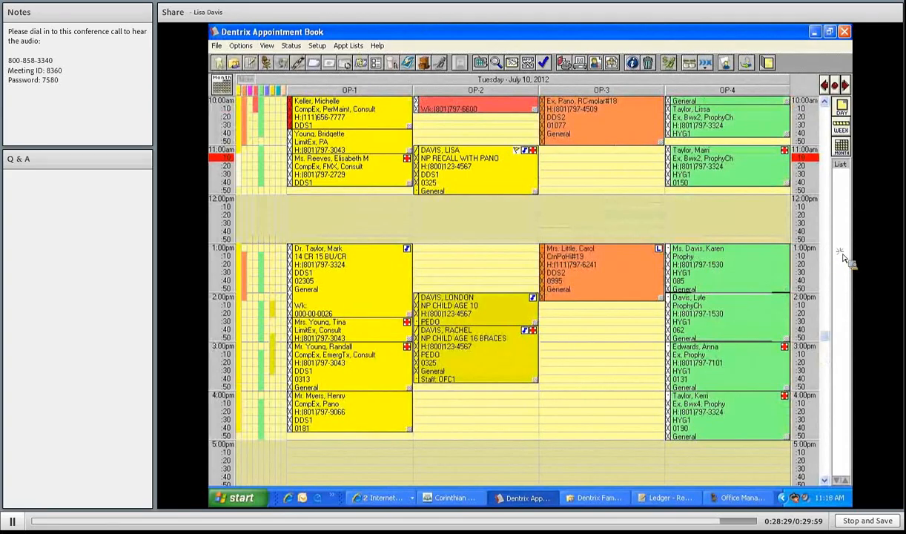
left_click_drag(729, 260, 842, 180)
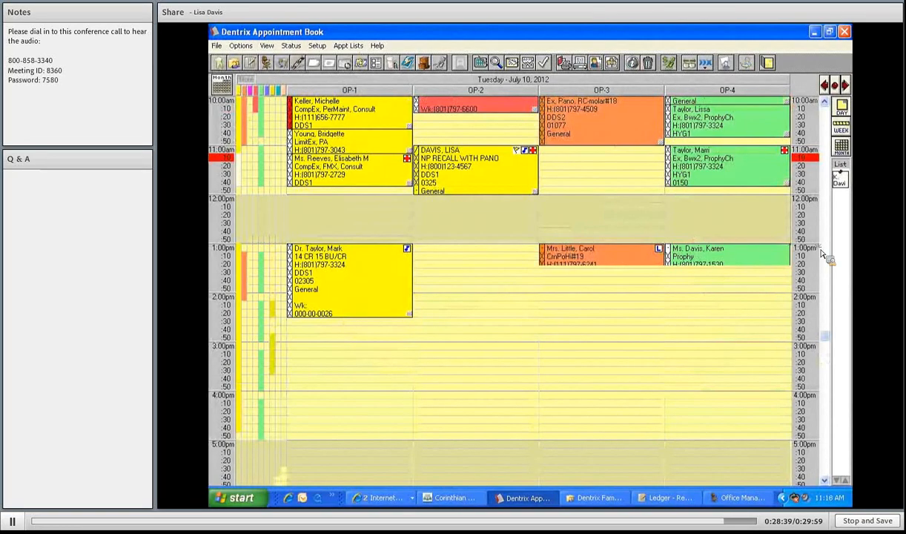
left_click_drag(717, 329, 849, 195)
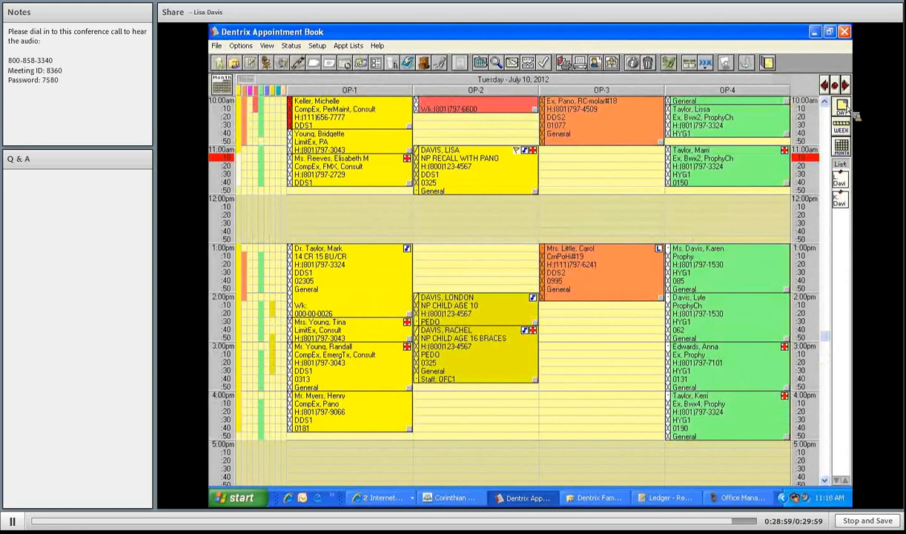
- On July 11, place the pinned ProphyCh at 1:00pm and Prophy at 2:00pm in OP-4
left_click(845, 86)
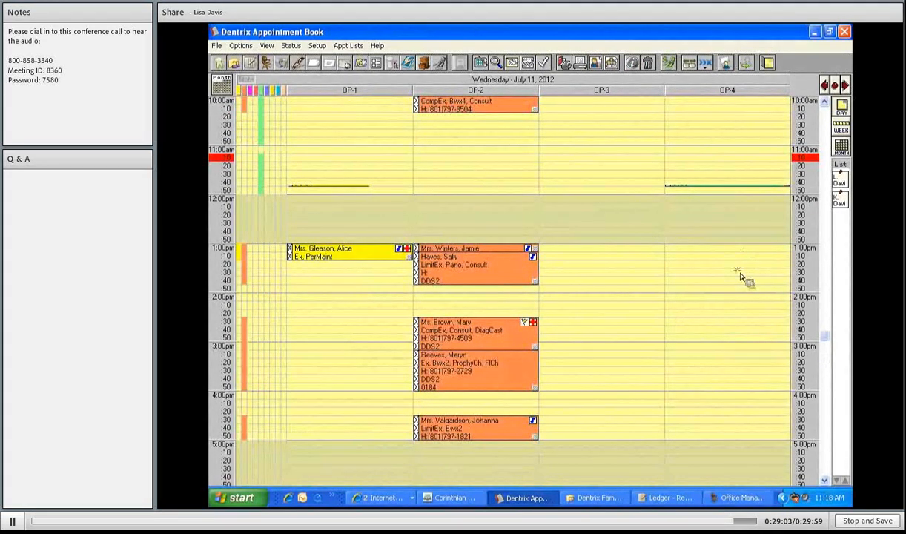
left_click_drag(764, 287, 732, 282)
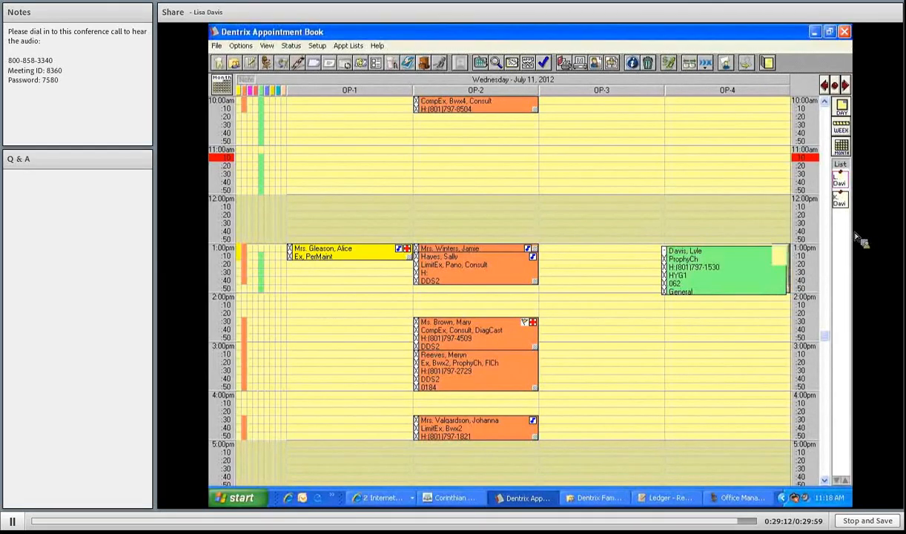
left_click_drag(836, 203, 729, 327)
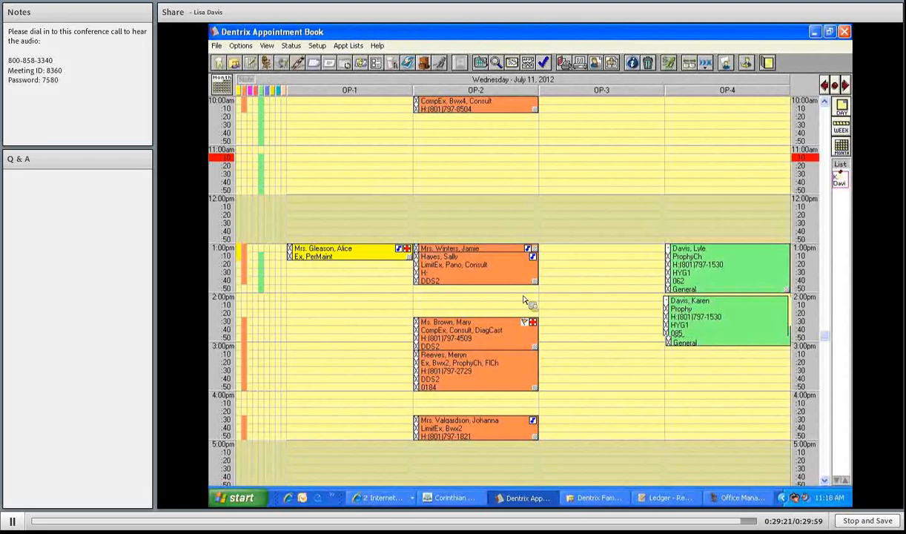